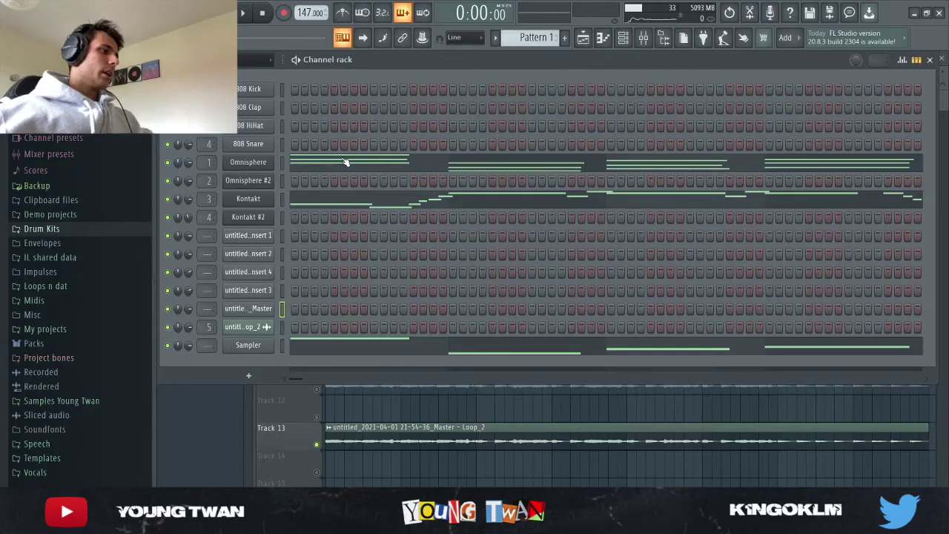
Inspect the Omnisphere channel's notes in Pattern 1 and the patch loaded in its instrument.
left_click(475, 193)
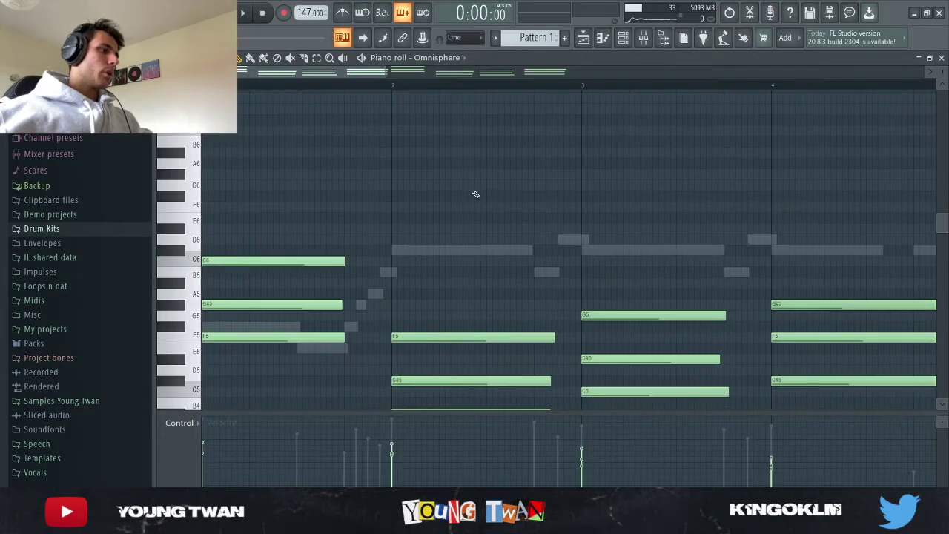
left_click(623, 37)
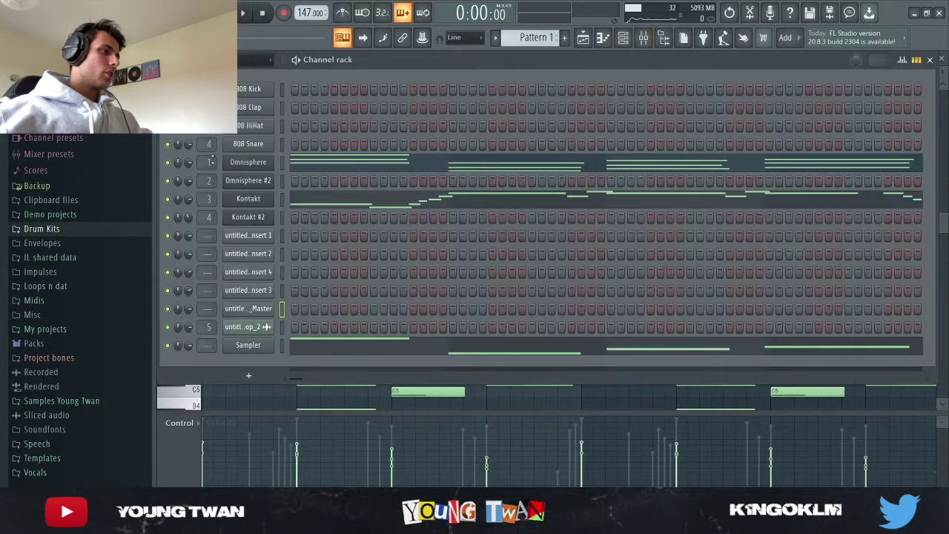
left_click(248, 161)
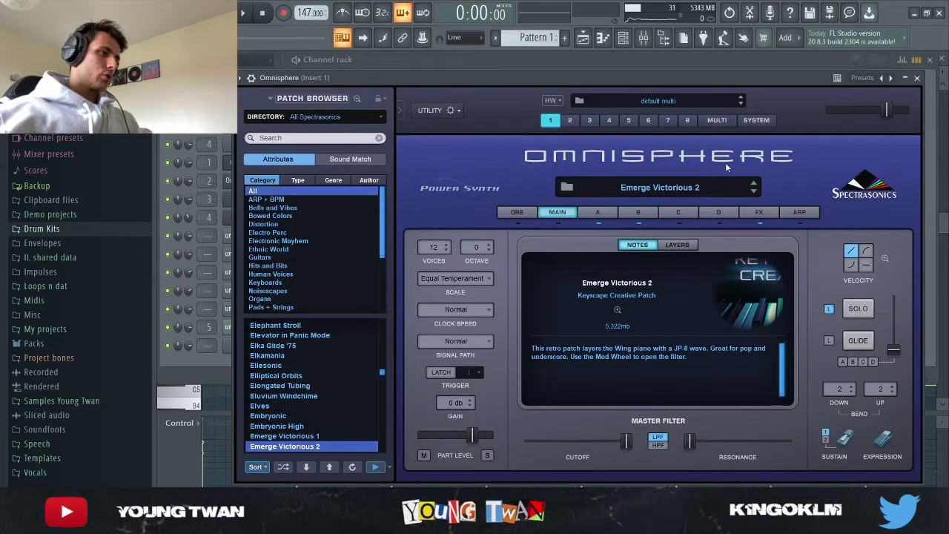
left_click(191, 371)
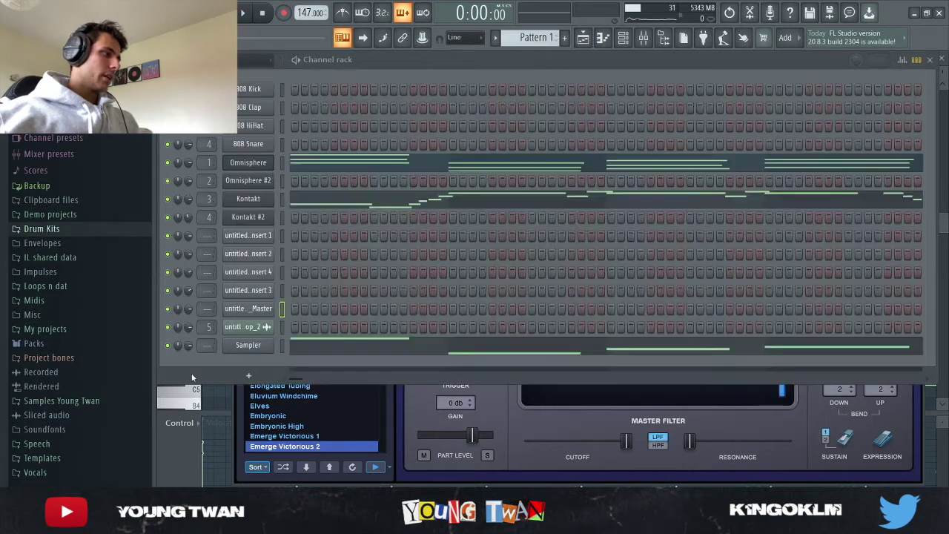
left_click(247, 162)
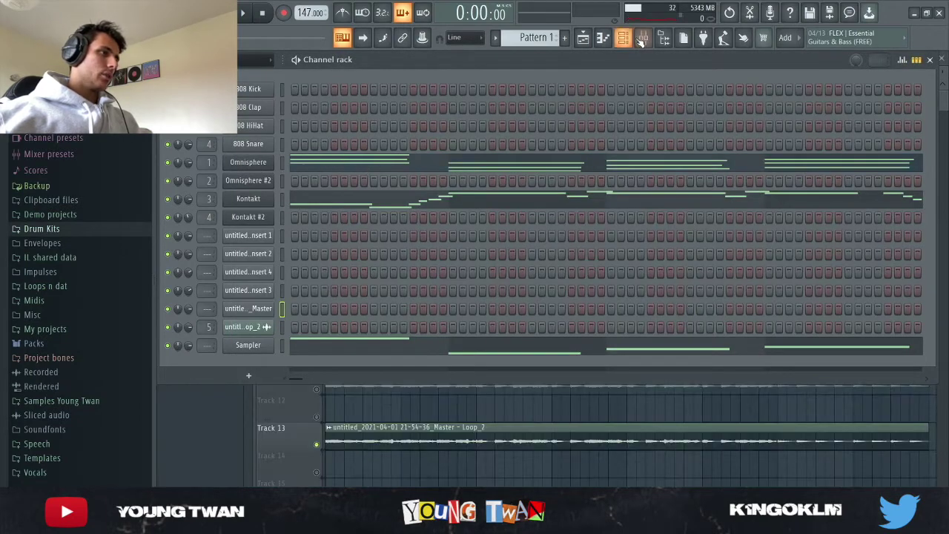
Play back the Omnisphere chords of Pattern 1 while viewing them in the piano roll.
key("F9")
left_click(346, 163)
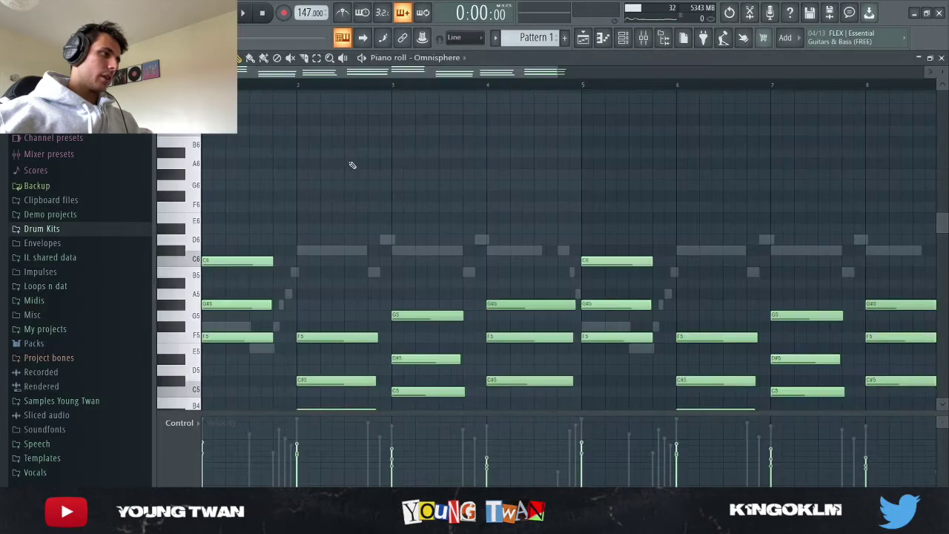
key("space")
scroll(474, 198, "down", 3)
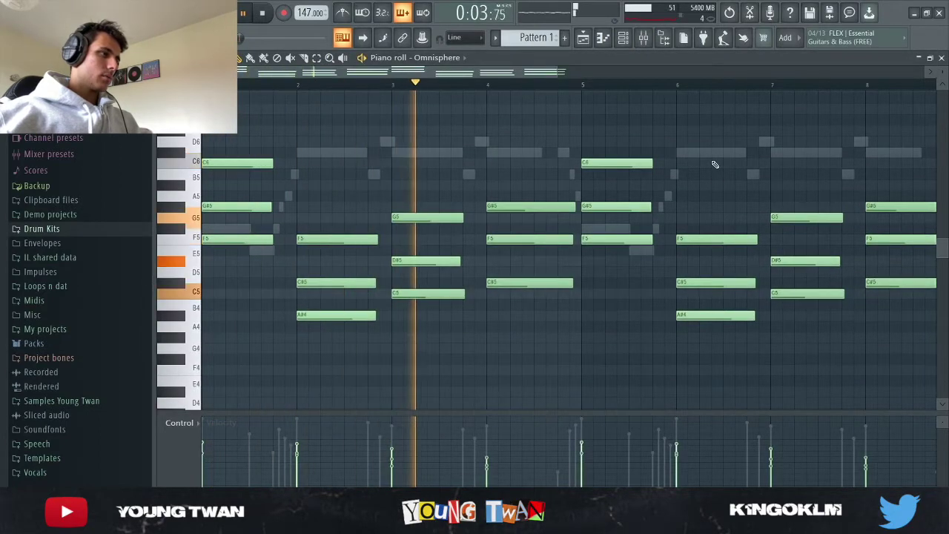
scroll(712, 165, "down", 2)
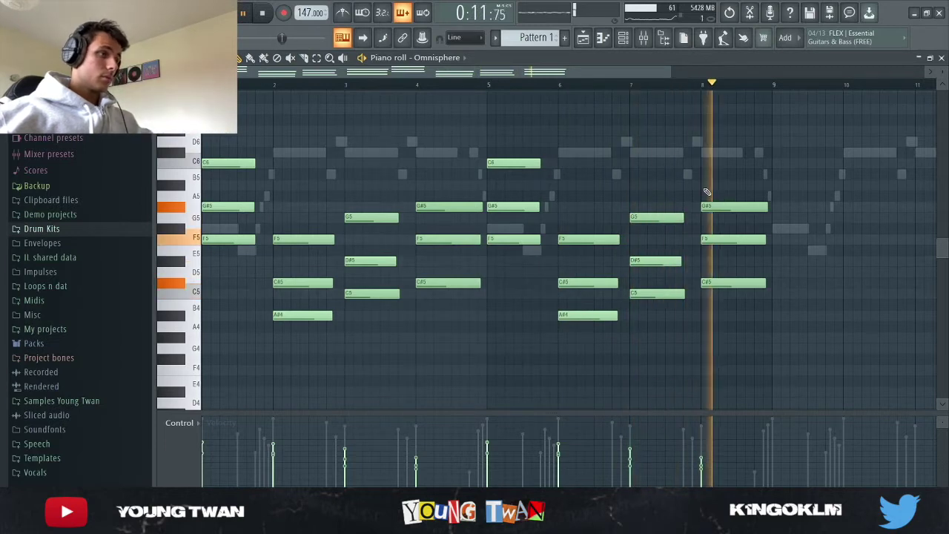
key("space")
Inspect the Fruity parametric EQ 2 curve on mixer Insert 1 and close it again.
left_click(624, 38)
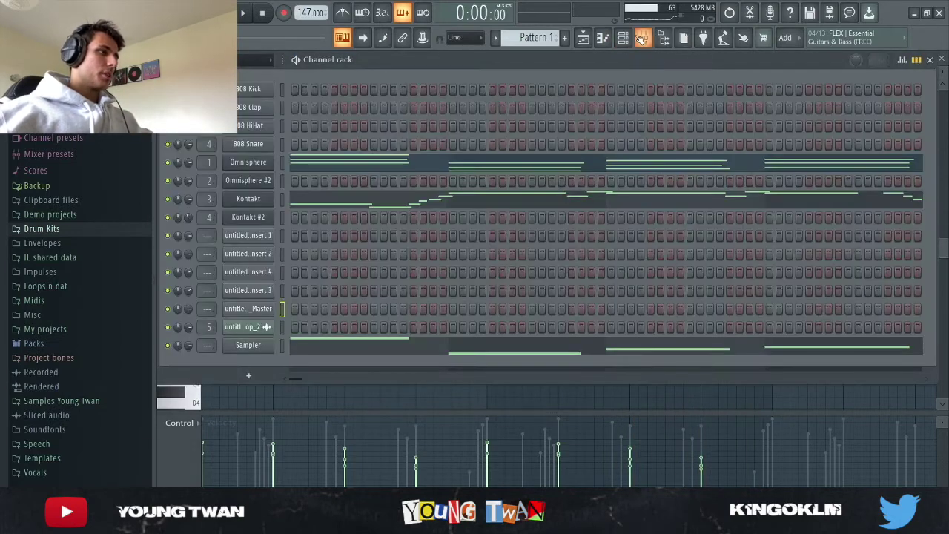
left_click(644, 38)
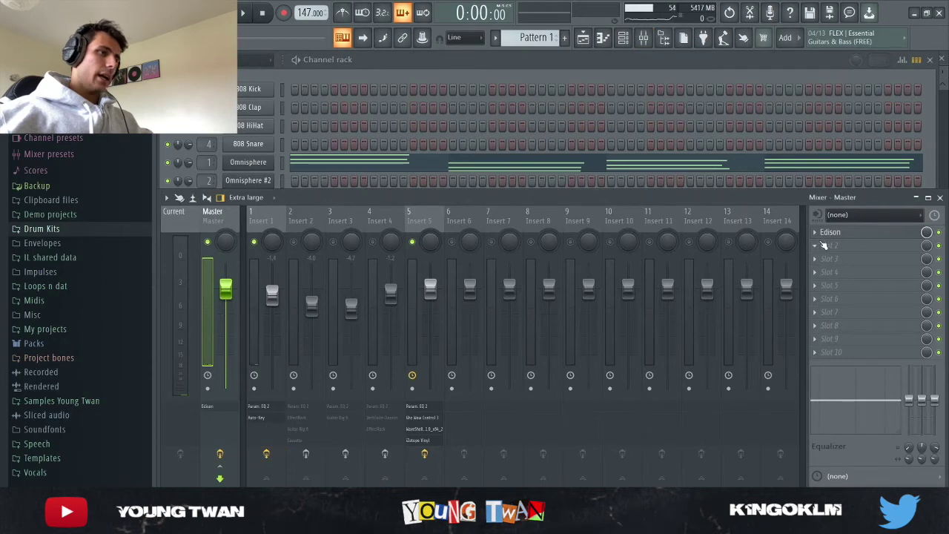
left_click(269, 222)
left_click(860, 231)
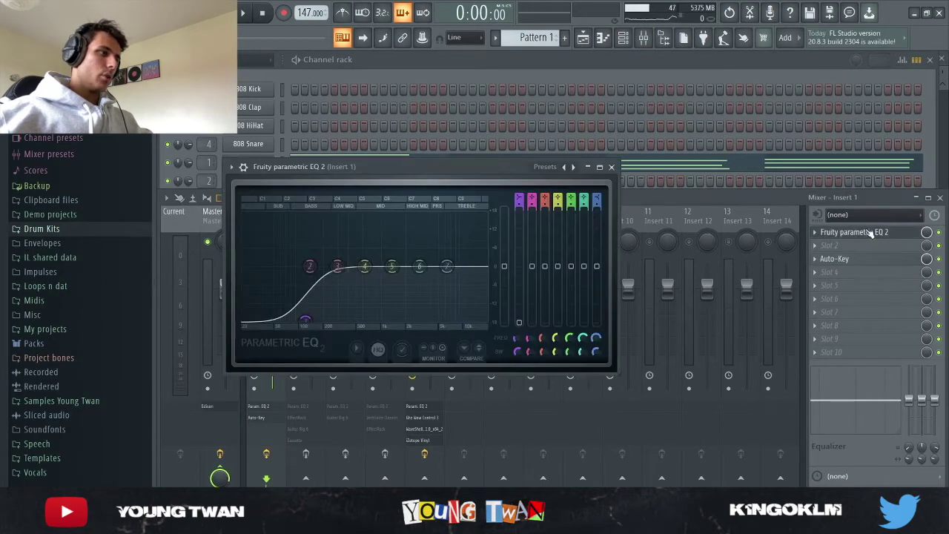
left_click(868, 232)
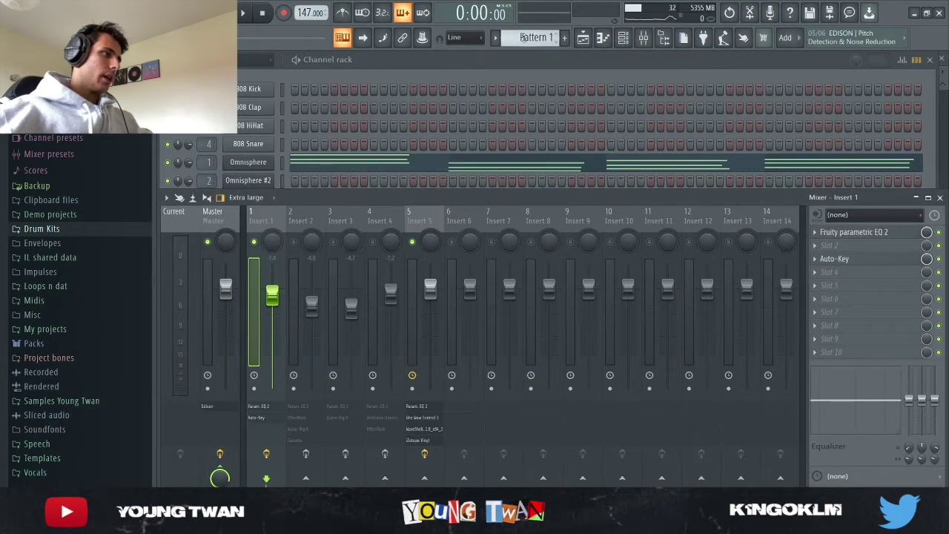
Switch to Pattern 2 and inspect the patch loaded in the Omnisphere #2 channel.
left_click(517, 65)
scroll(541, 43, "down", 1)
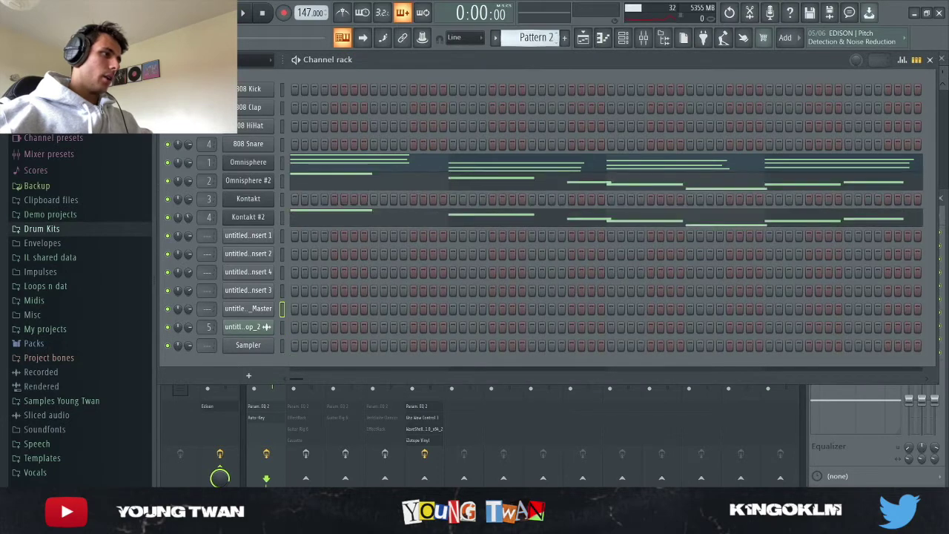
left_click(242, 182)
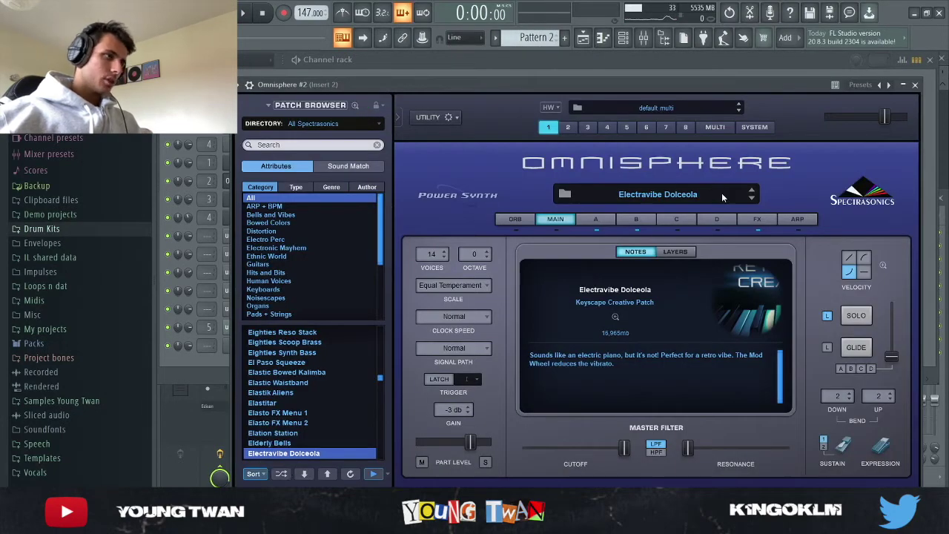
left_click(200, 373)
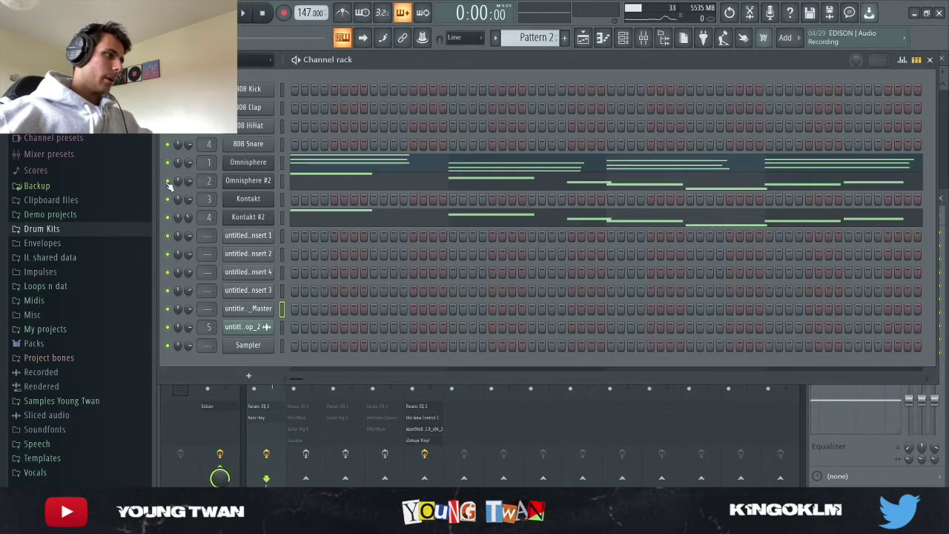
Play back the Omnisphere #2 melody of Pattern 2 while viewing its notes in the piano roll.
left_click(320, 181)
scroll(580, 228, "up", 1)
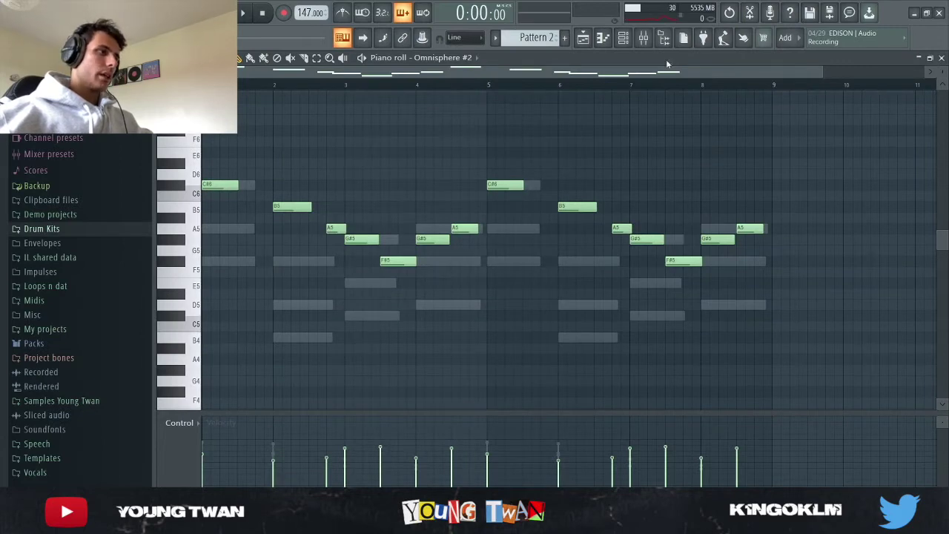
key("F9")
key("F9")
key("space")
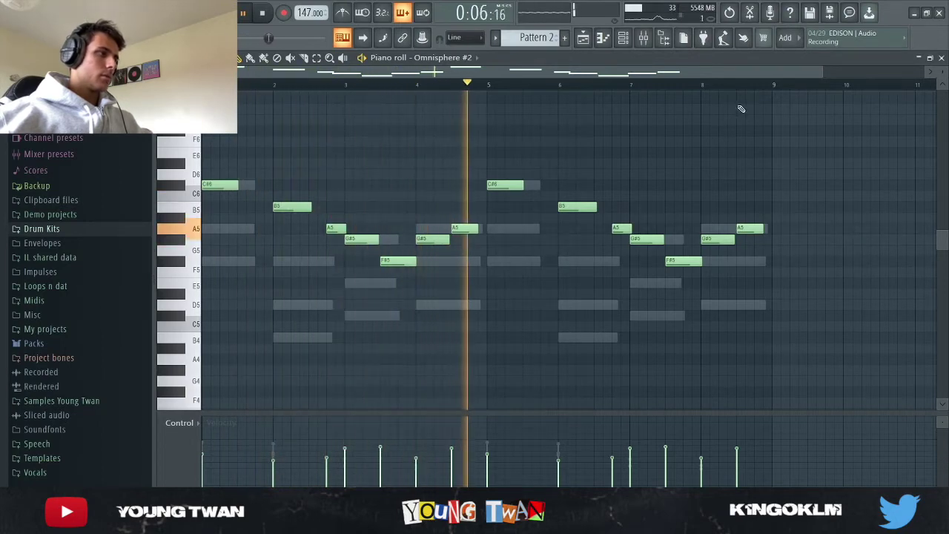
key("F9")
key("space")
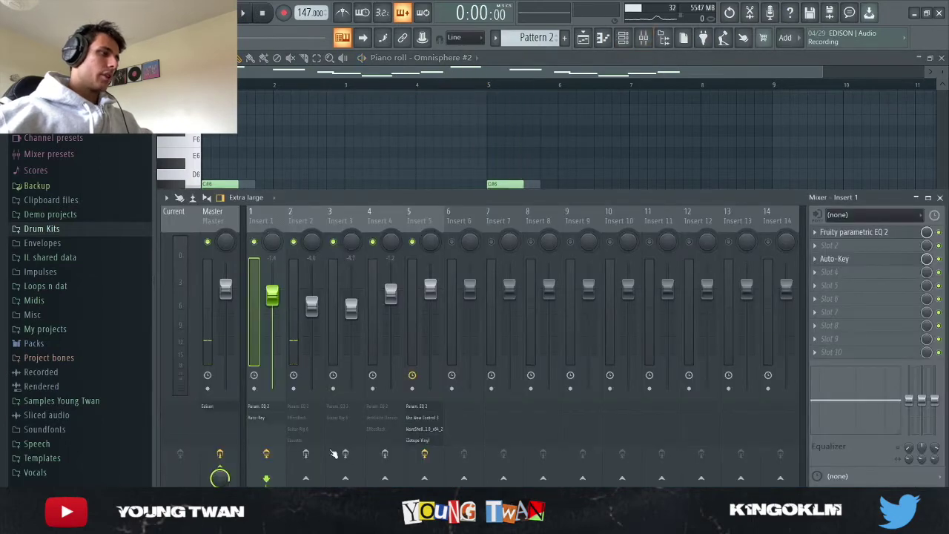
Inspect the effect chain on mixer Insert 2, opening and closing its Fruity parametric EQ 2.
left_click(333, 452)
left_click(310, 228)
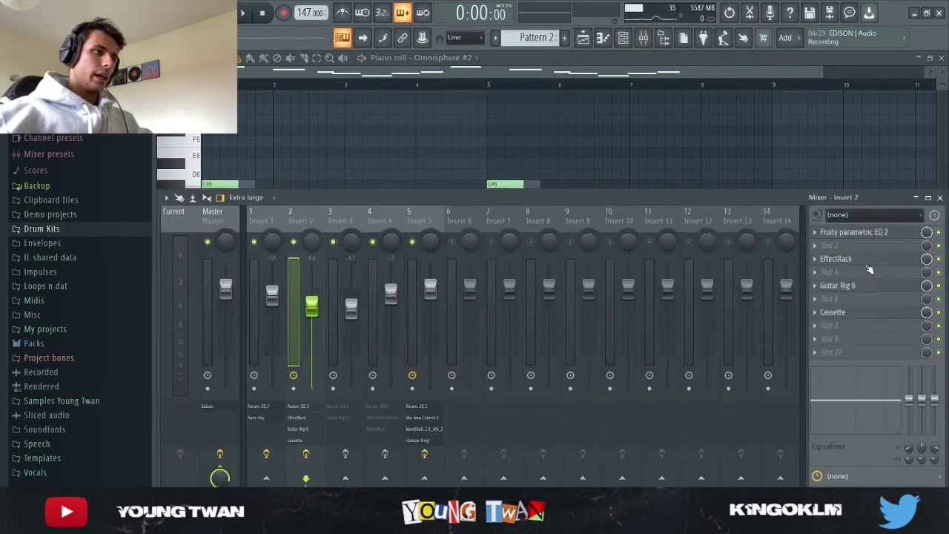
left_click(864, 233)
left_click(867, 236)
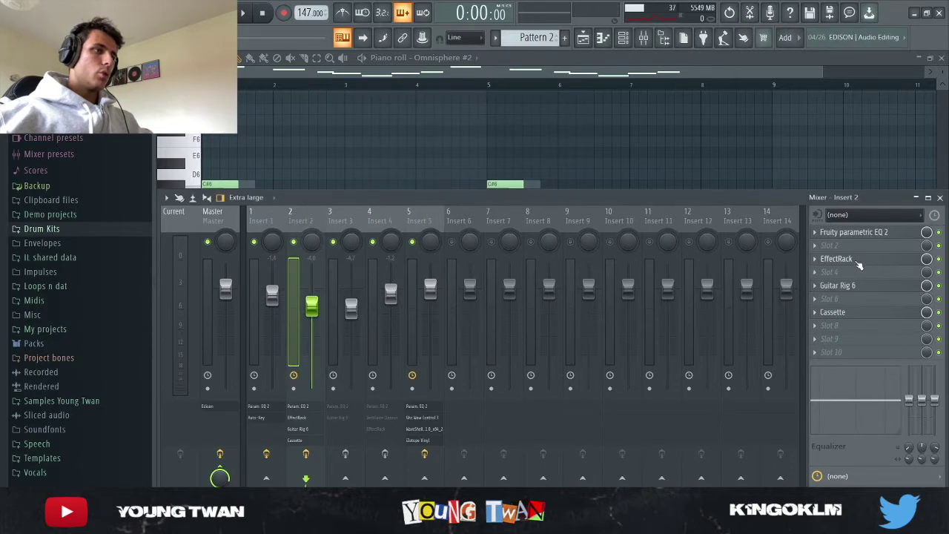
left_click(862, 234)
left_click(862, 235)
Examine the Soundtoys modules inside the EffectRack on mixer Insert 2, then close the rack.
left_click(858, 260)
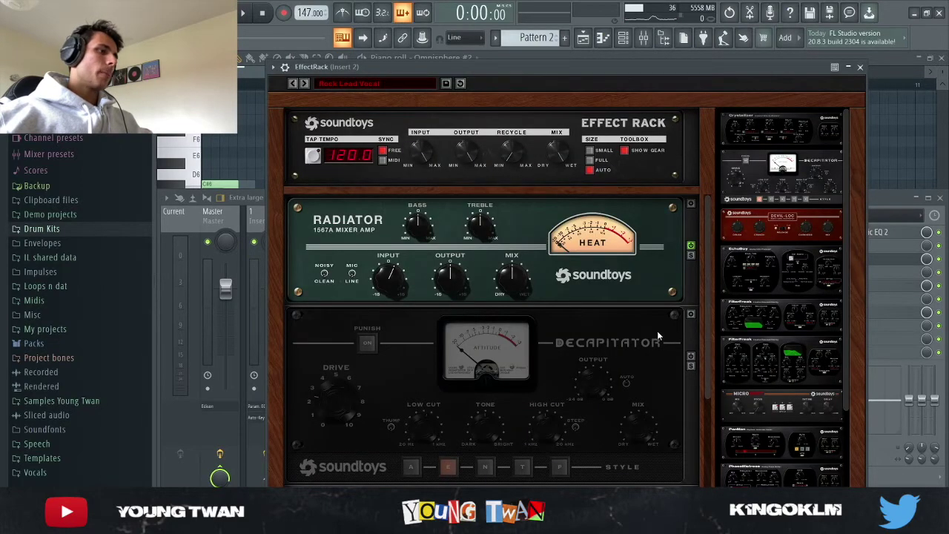
scroll(712, 330, "down", 4)
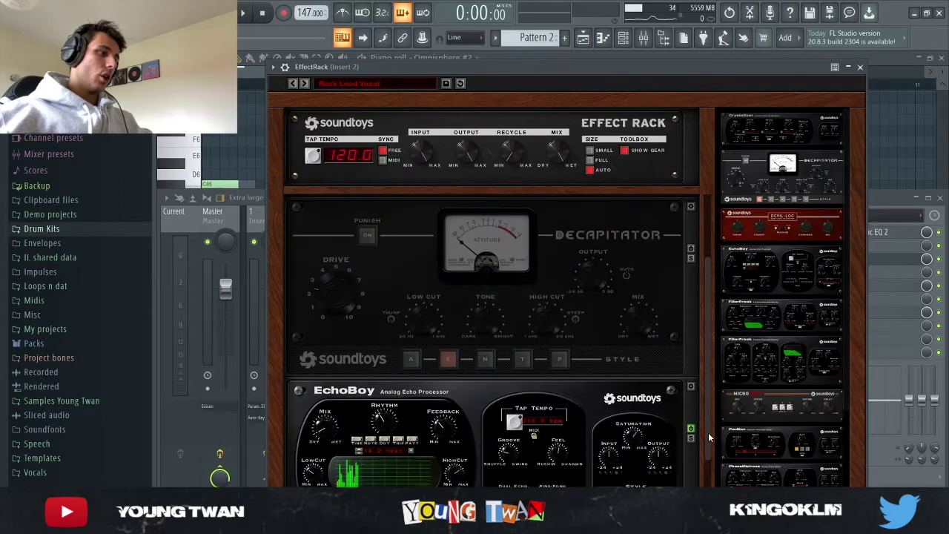
left_click(861, 67)
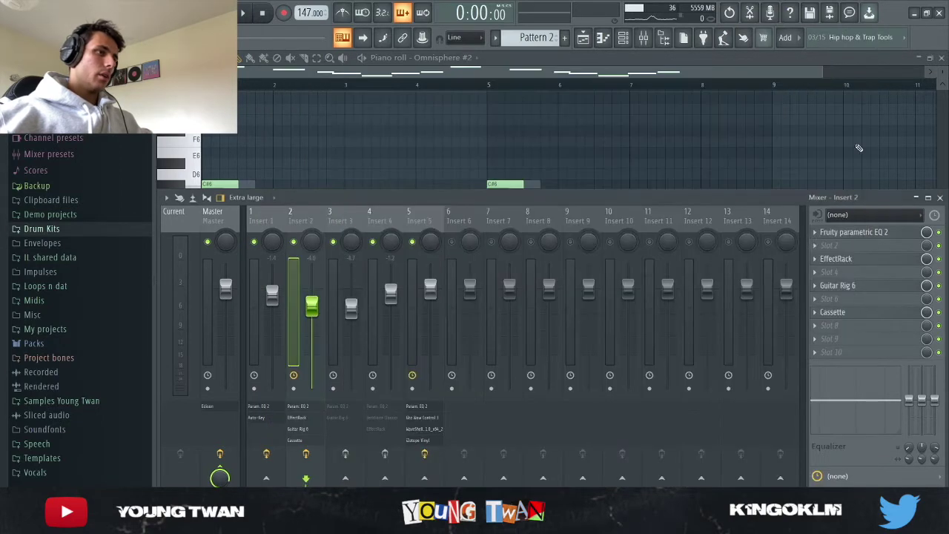
Inspect the Guitar Rig 6 preset and the Cassette settings on mixer Insert 2.
left_click(838, 286)
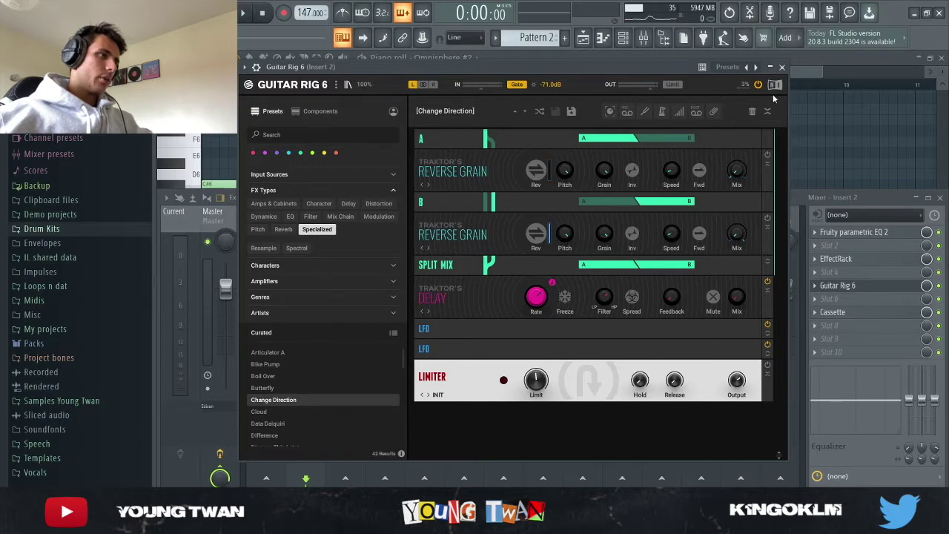
left_click(782, 66)
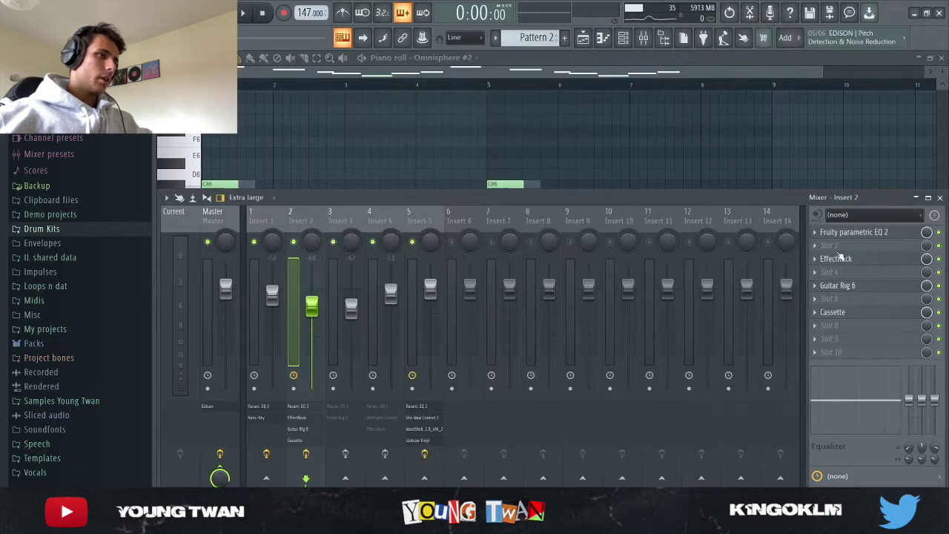
left_click(863, 315)
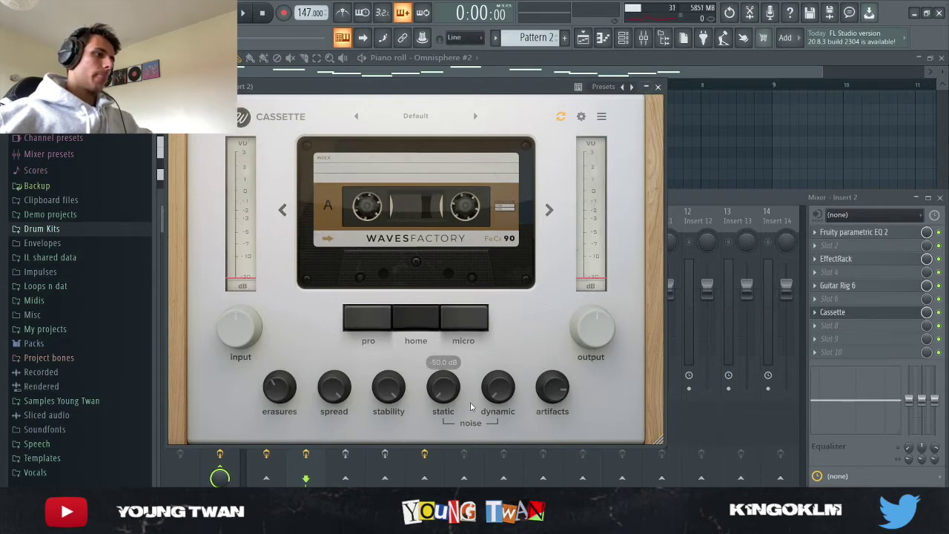
left_click(660, 86)
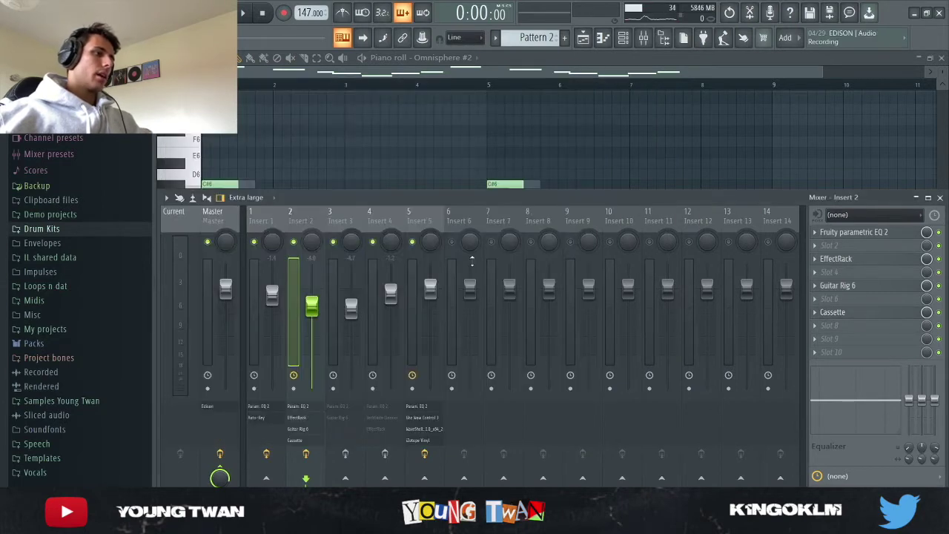
Replay the Omnisphere #2 melody through its Insert 2 effects, checking the channels and mixer levels, and stop playback.
key("F9")
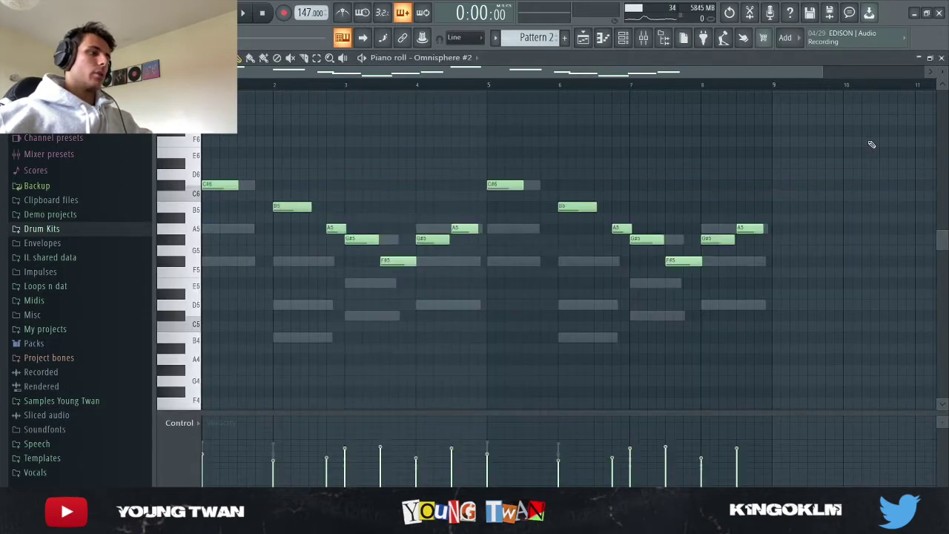
key("space")
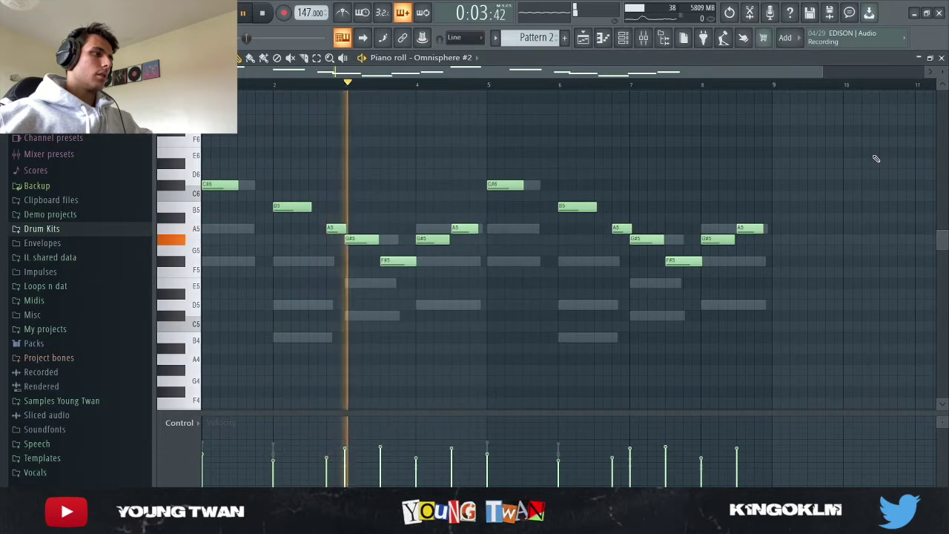
left_click(632, 41)
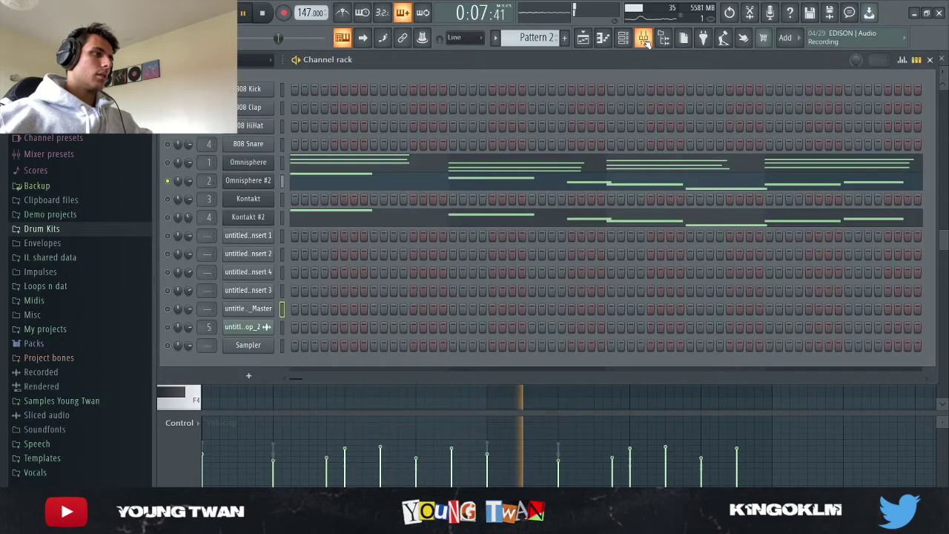
left_click(644, 43)
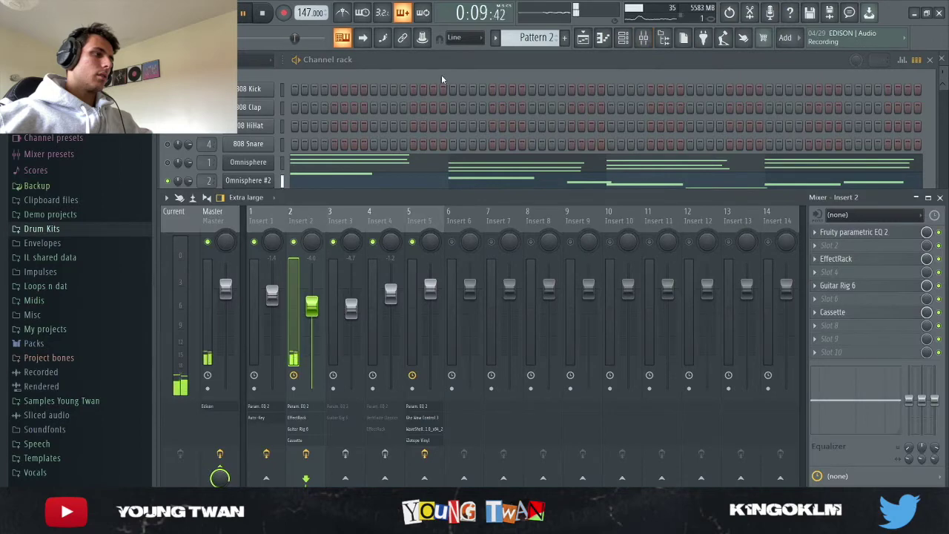
left_click(458, 66)
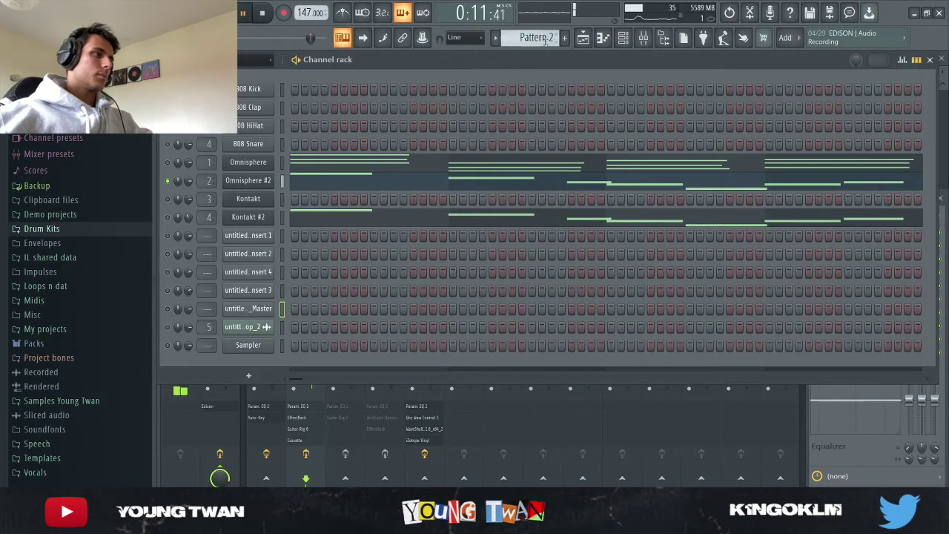
key("space")
Return to Pattern 1 with the Kontakt channel soloed and open its instrument.
key("KP_Add")
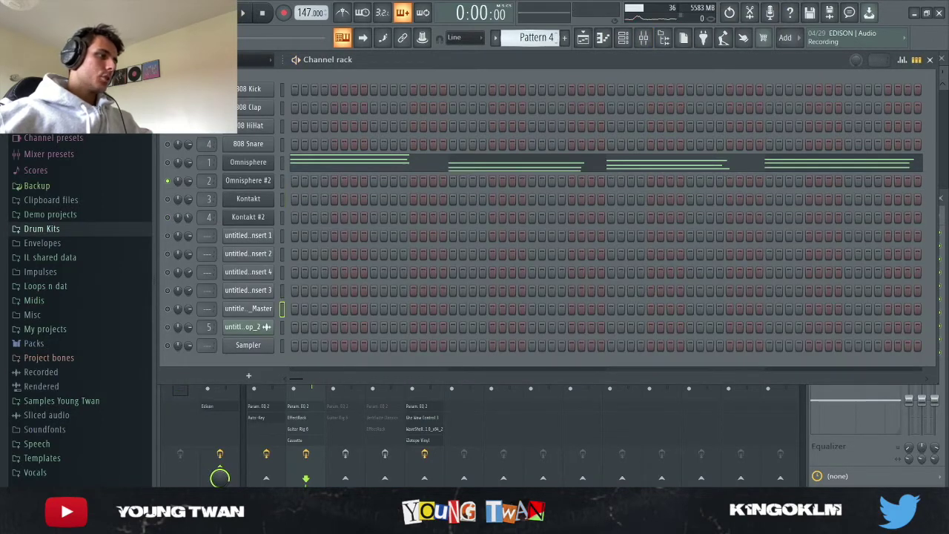
scroll(546, 38, "up", 2)
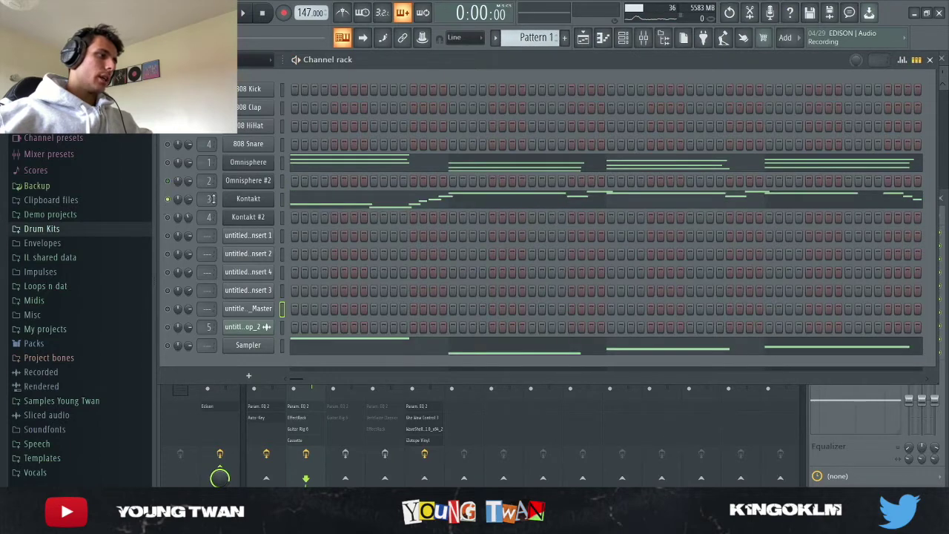
left_click(245, 198)
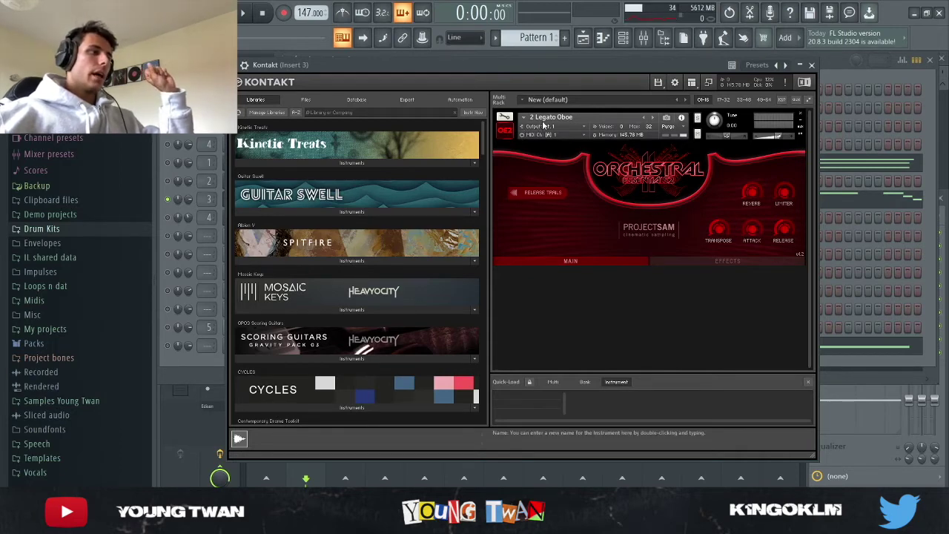
Open the Kontakt channel's notes in the piano roll, play the melody with the Insert 3 effects bypassed, and stop playback.
left_click(183, 377)
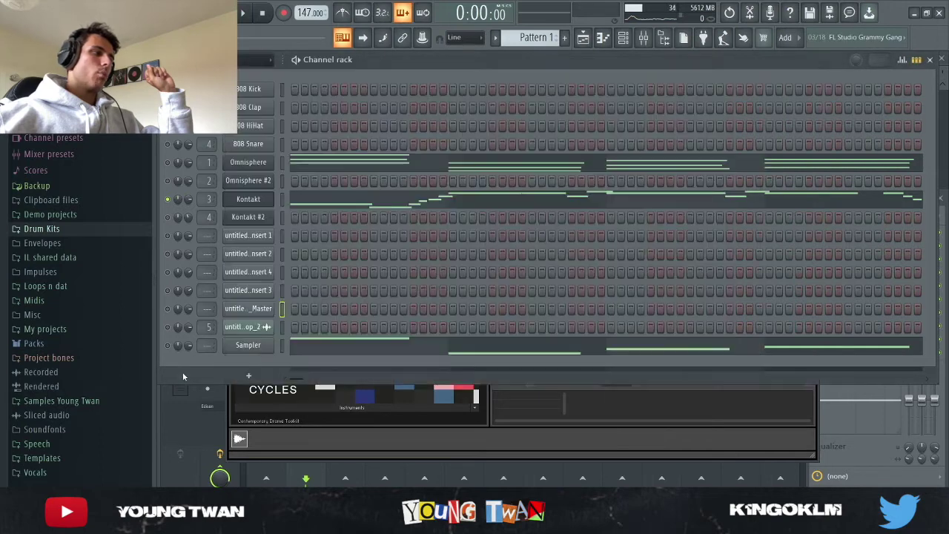
left_click(297, 202)
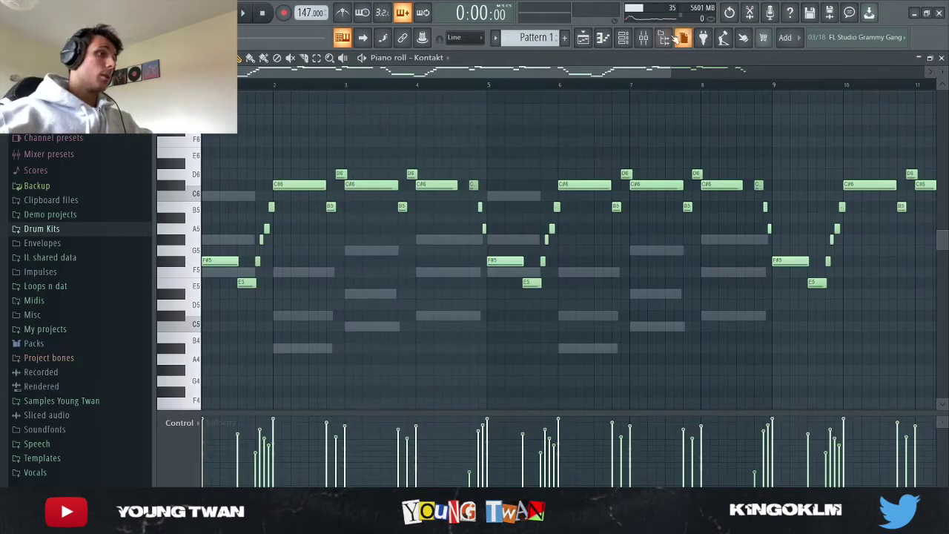
left_click(644, 37)
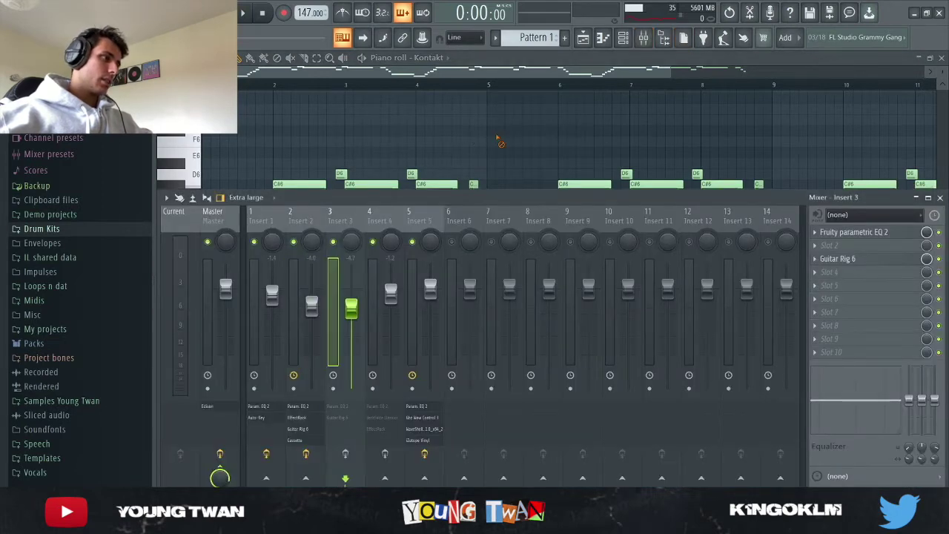
key("F9")
key("space")
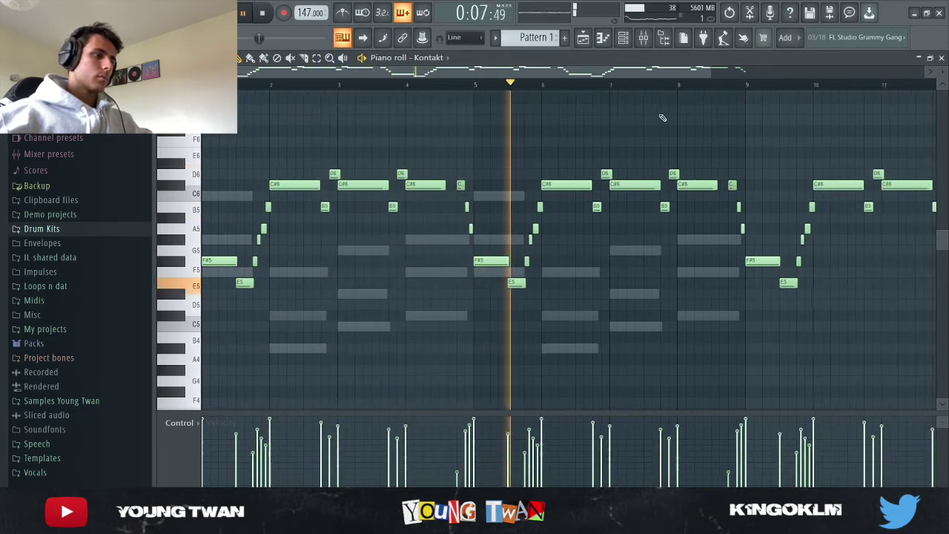
scroll(663, 116, "down", 1)
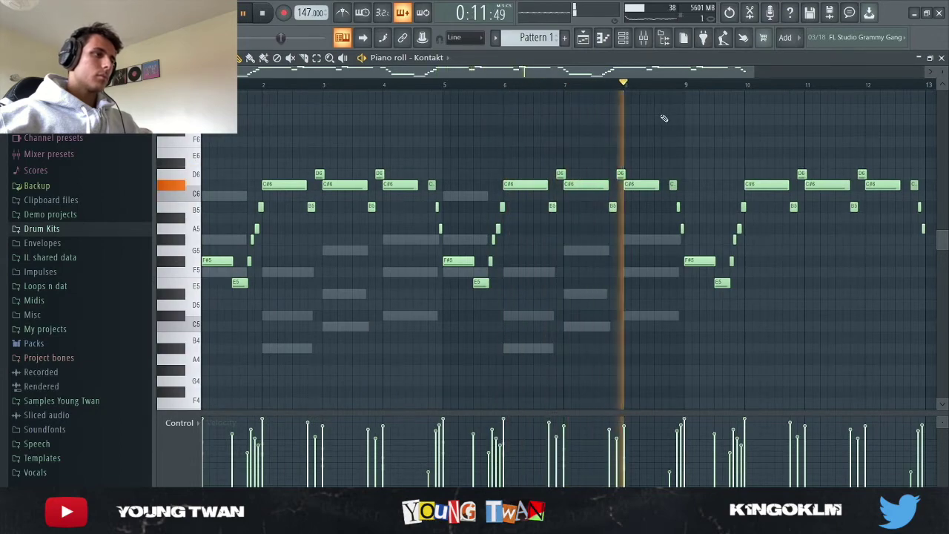
left_click(643, 38)
key("F9")
key("space")
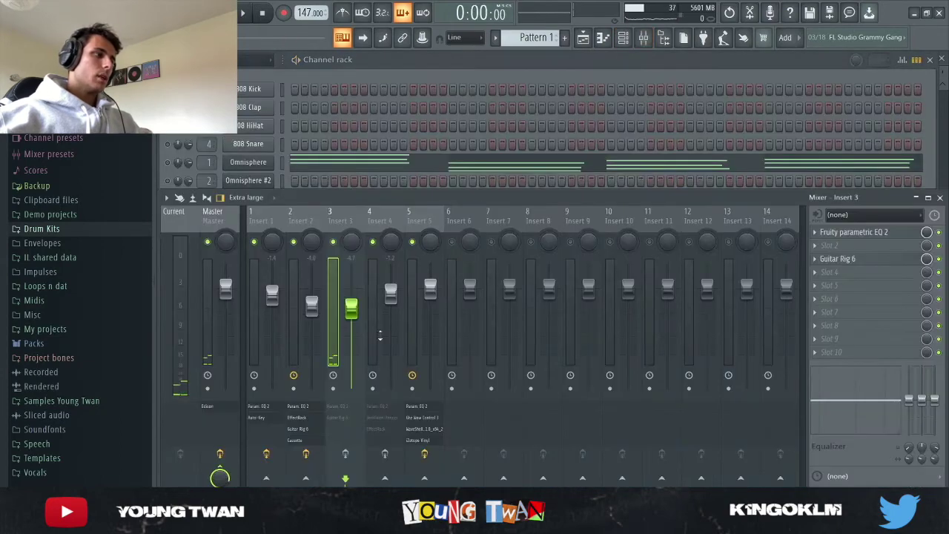
Inspect the Fruity parametric EQ 2 on mixer Insert 3 with the track's effects enabled, then close it.
left_click(861, 232)
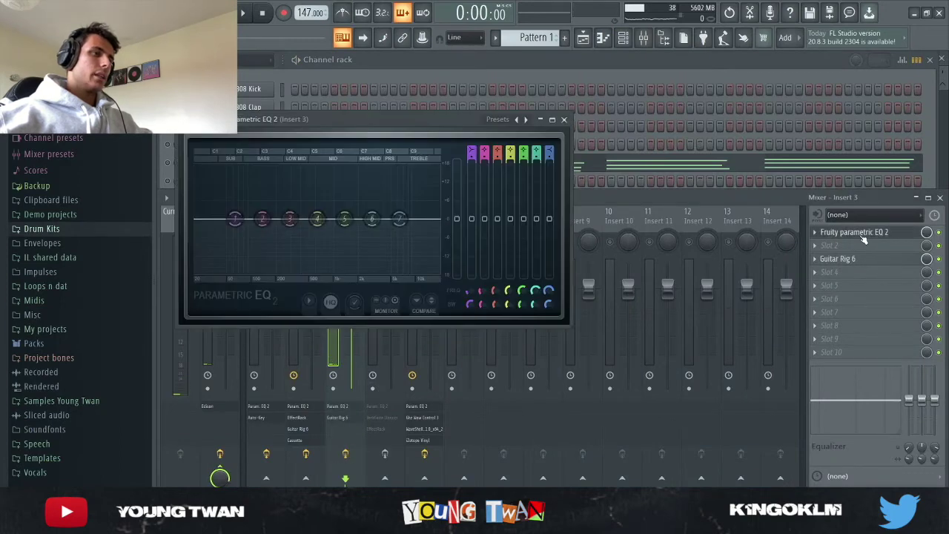
left_click(864, 236)
left_click(873, 235)
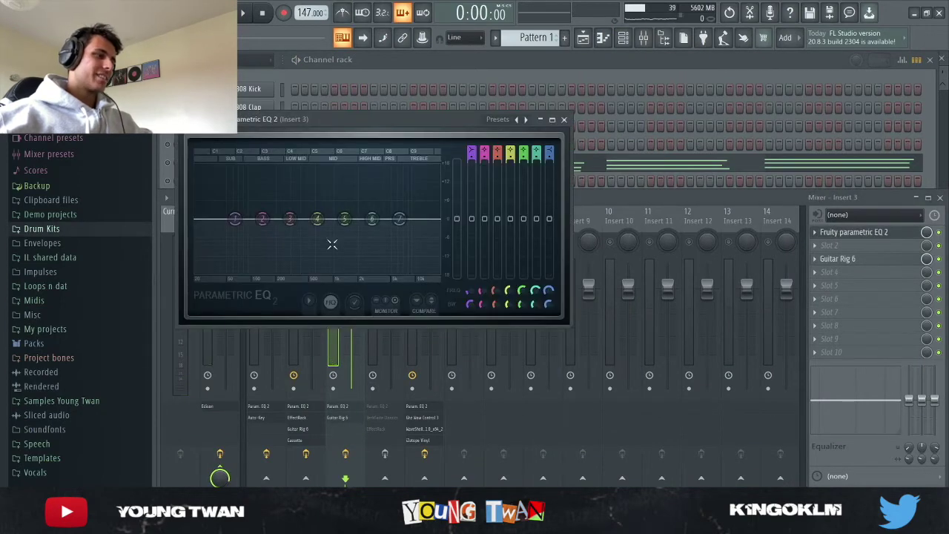
left_click(857, 233)
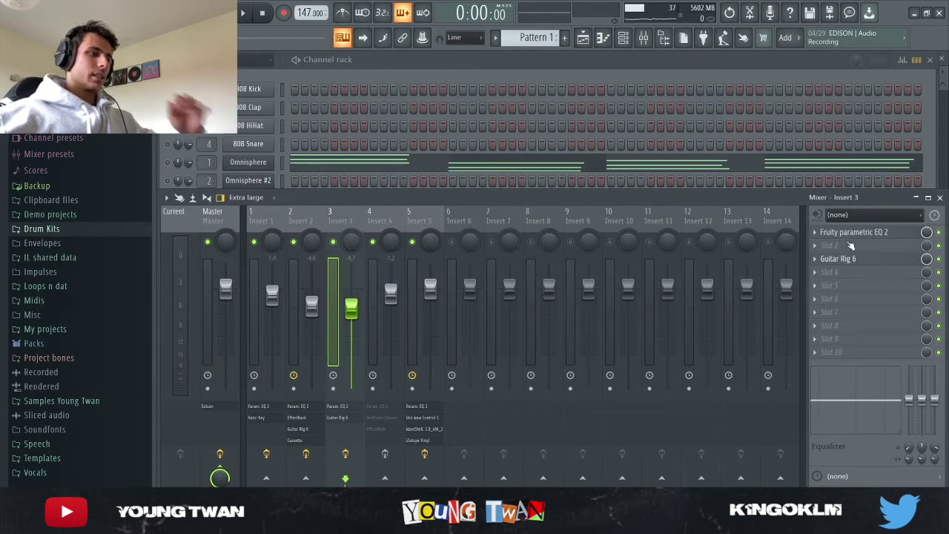
Look through the Guitar Rig 6 effect chain on mixer Insert 3, then close the plugin.
left_click(847, 258)
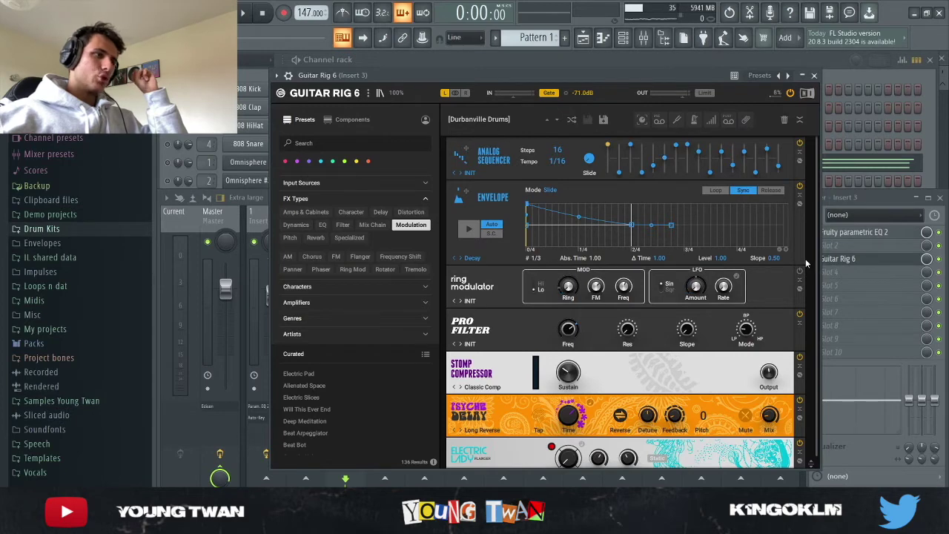
scroll(805, 213, "down", 1)
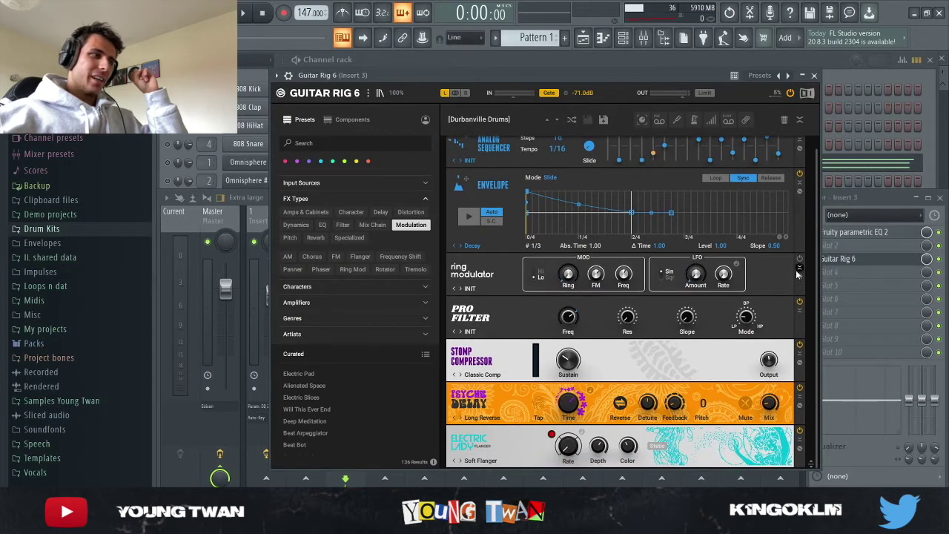
left_click(814, 75)
Replay the Kontakt melody in the piano roll through its Insert 3 effects and stop playback.
left_click(617, 72)
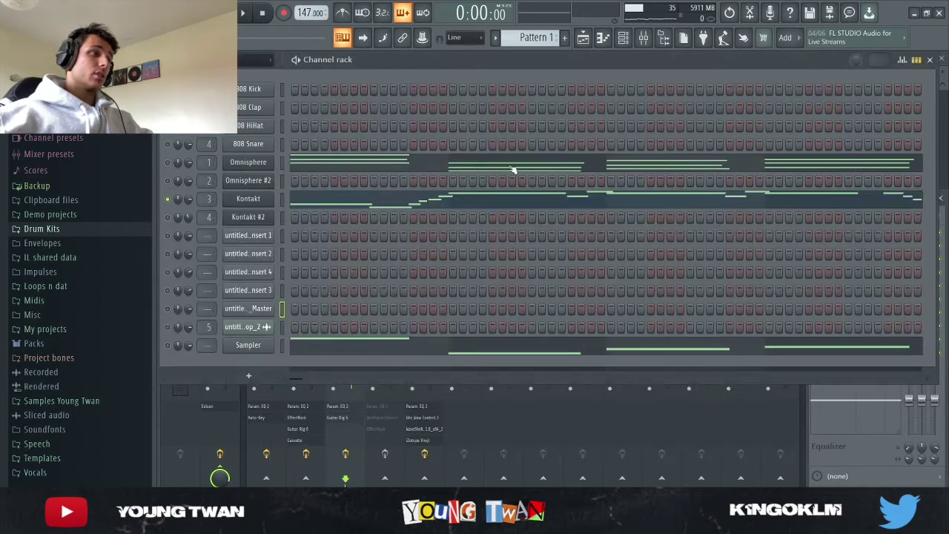
left_click(482, 205)
key("space")
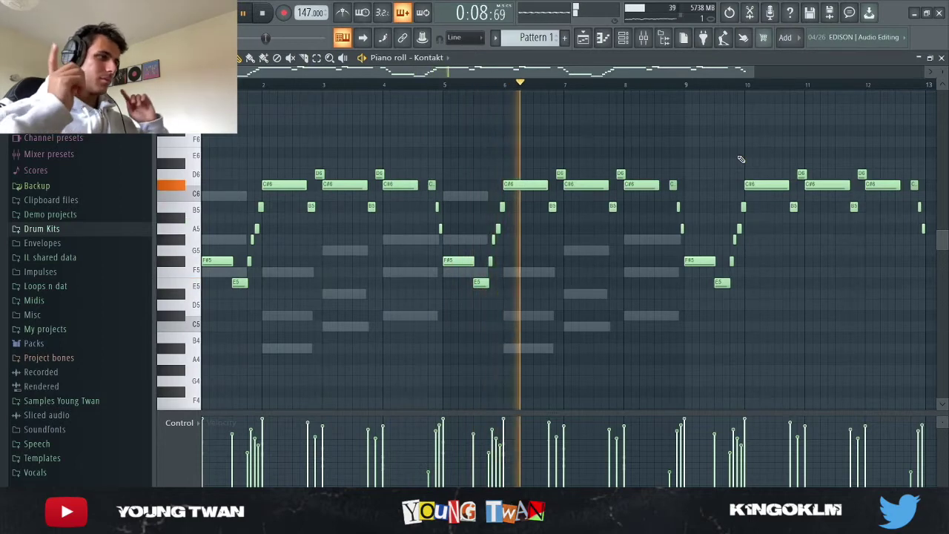
key("space")
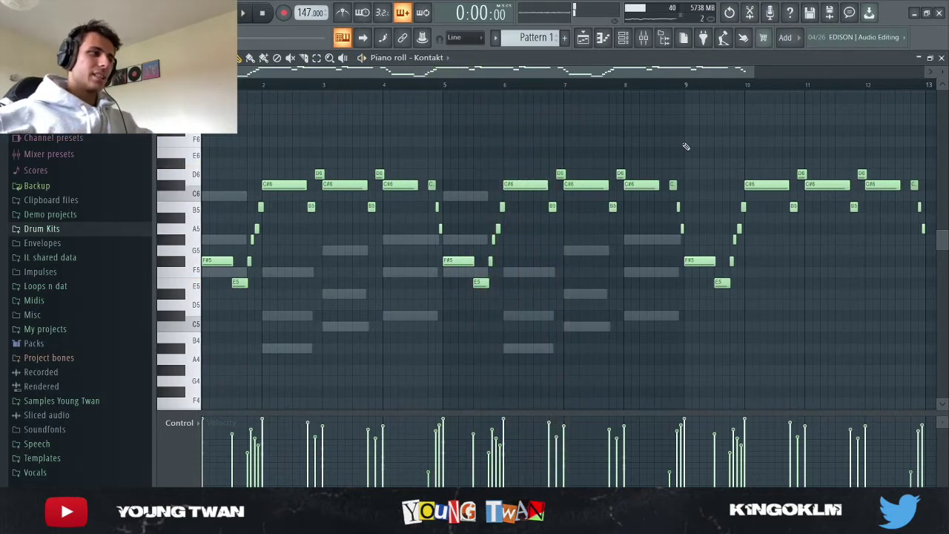
Switch to Pattern 2, solo the Kontakt #2 channel, and view its instrument patch before closing it.
left_click(623, 38)
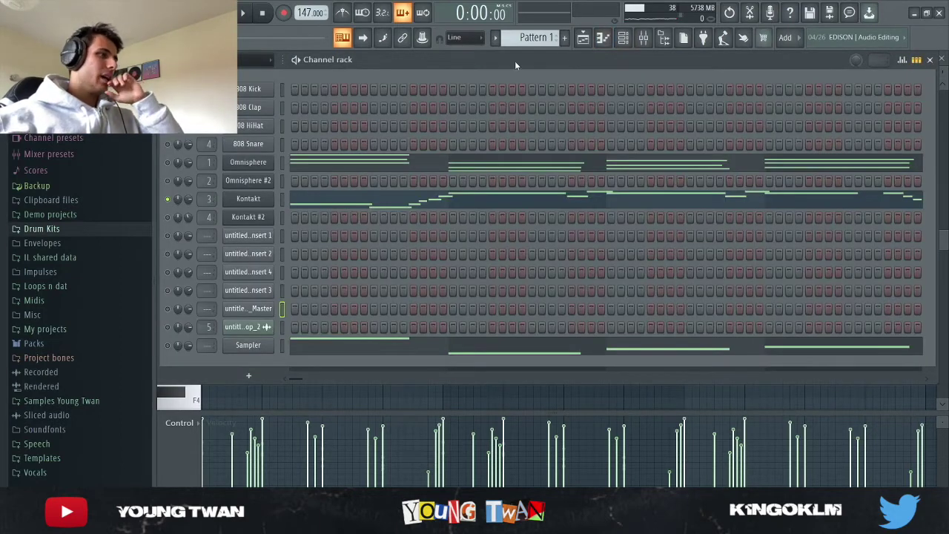
scroll(536, 39, "down", 1)
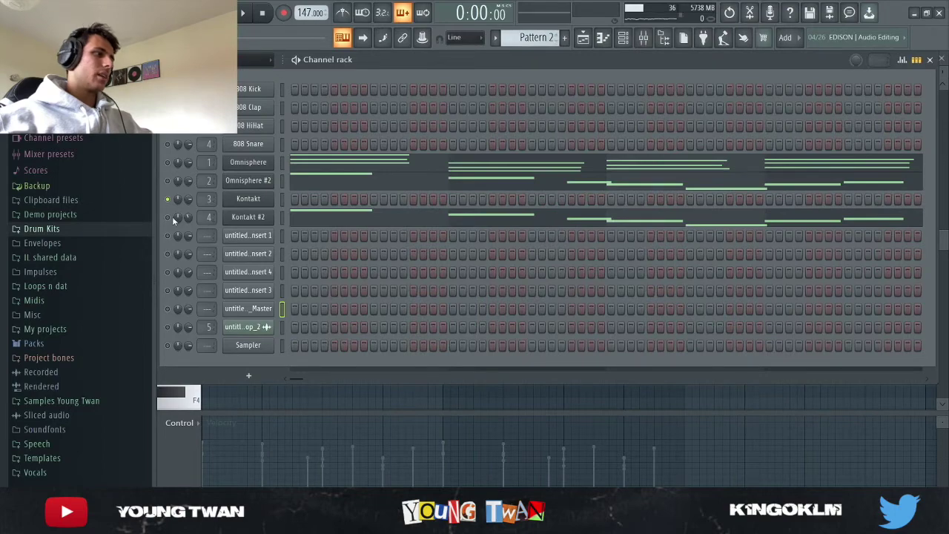
left_click(264, 219)
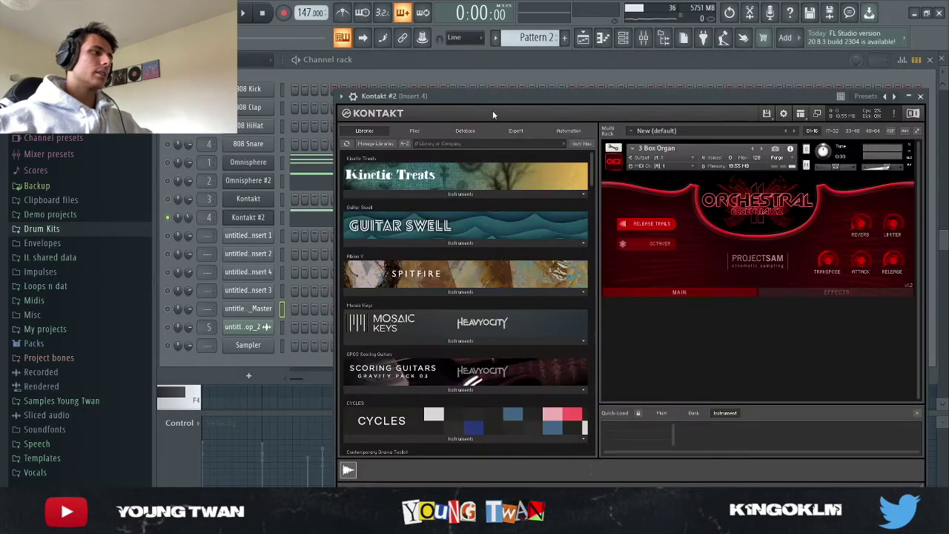
left_click_drag(492, 111, 429, 79)
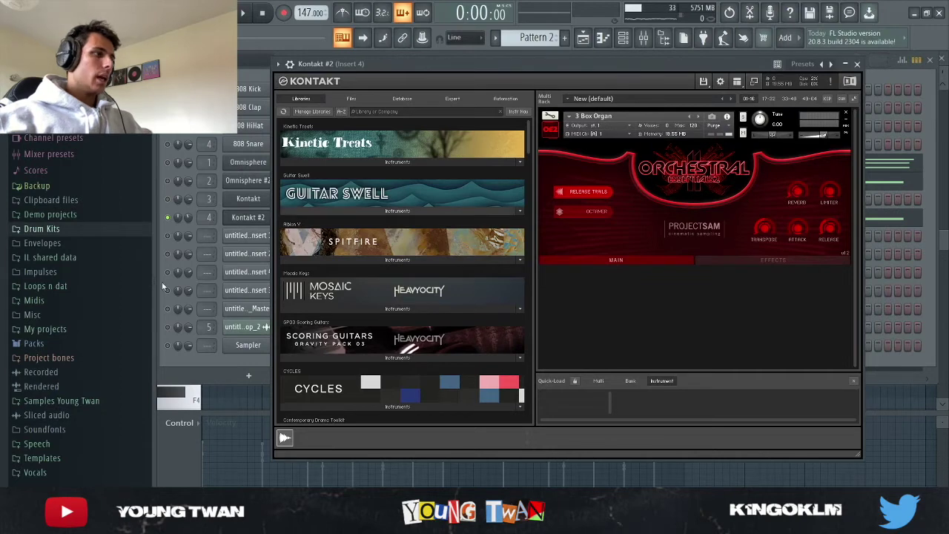
left_click(256, 221)
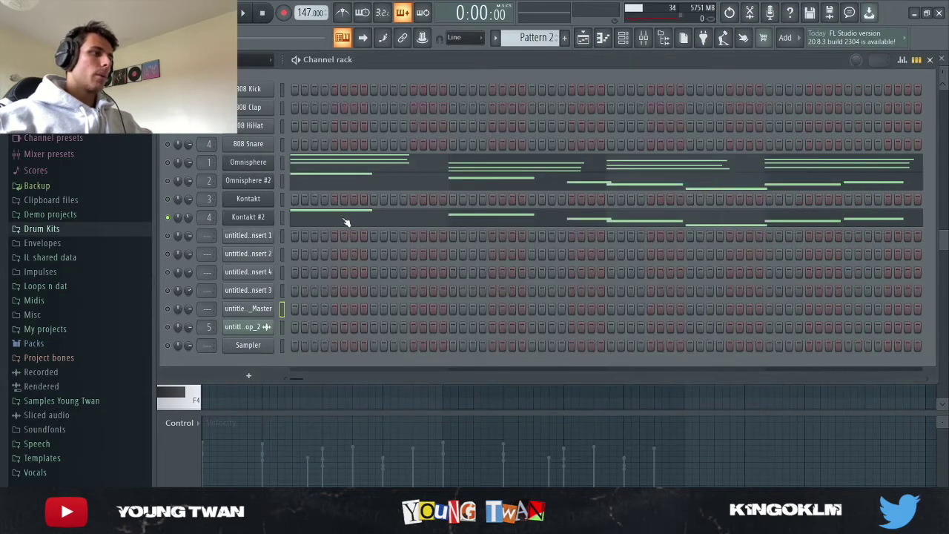
Open the Kontakt #2 notes in the piano roll, check the mixer, and briefly play the melody.
left_click(346, 218)
left_click(642, 37)
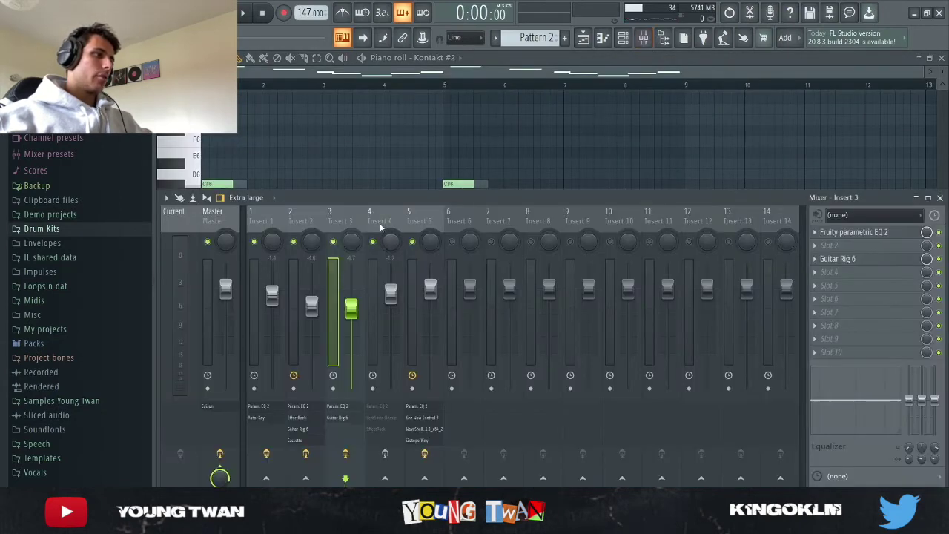
key("F9")
key("space")
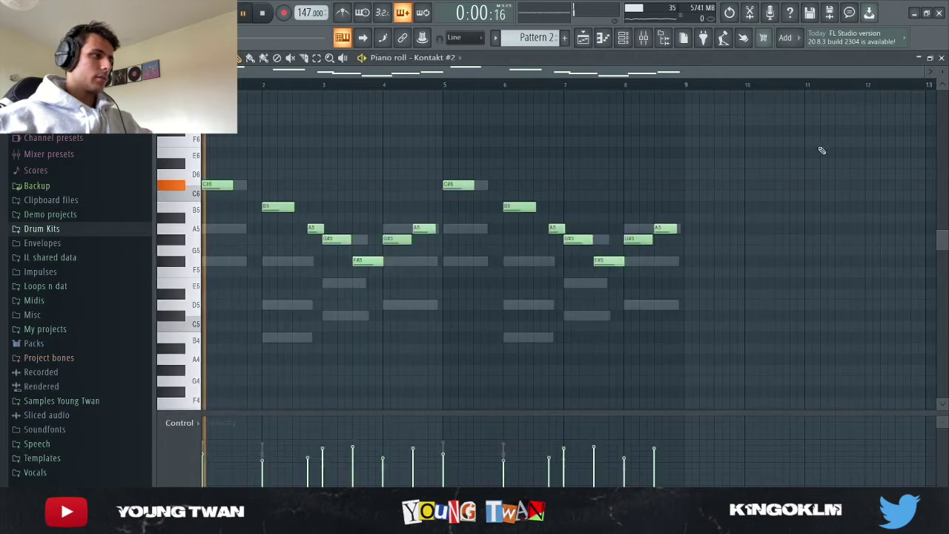
key("space")
Compare with the Omnisphere #2 channel in Pattern 2 by viewing its notes and instrument patch.
left_click(623, 37)
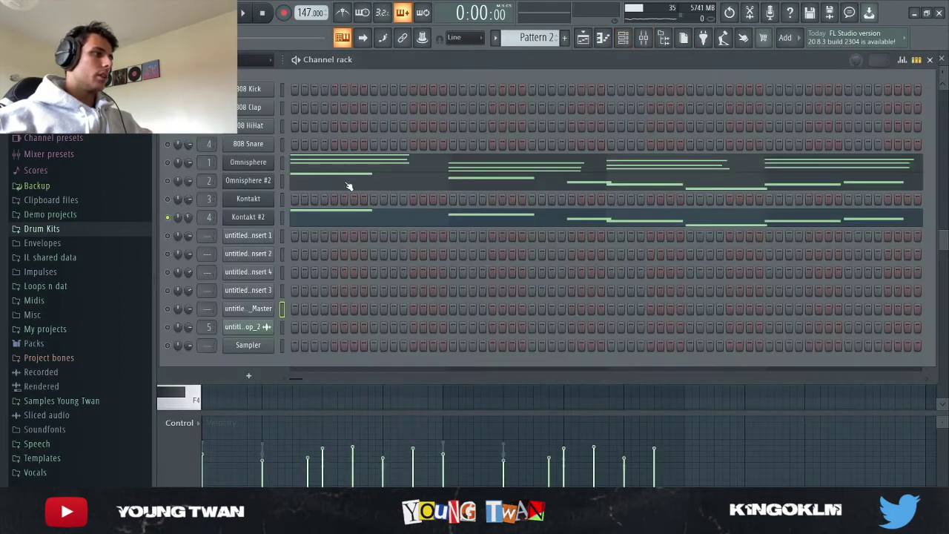
left_click(367, 184)
left_click(623, 37)
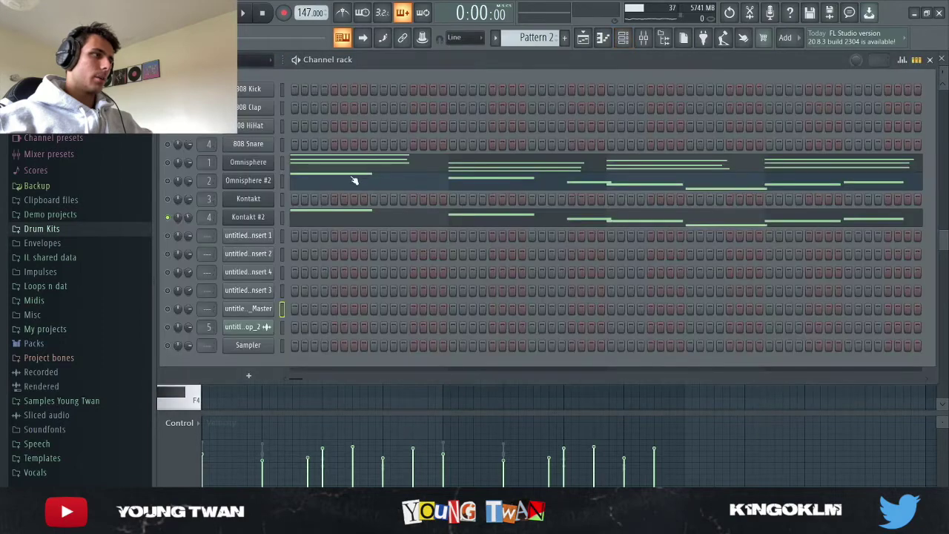
left_click(249, 181)
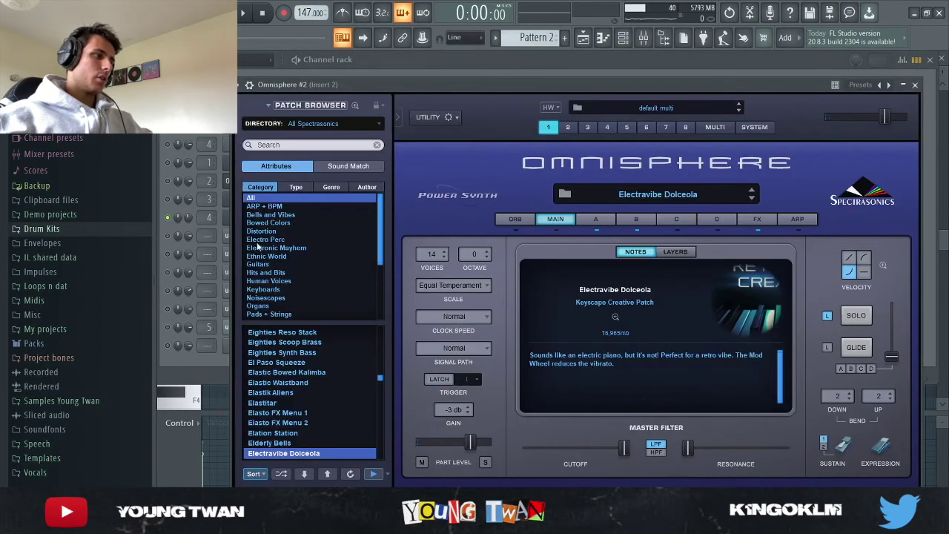
left_click(230, 187)
Play the Kontakt #2 melody in the piano roll with the Insert 4 effects bypassed, then stop and show Insert 4.
left_click(352, 228)
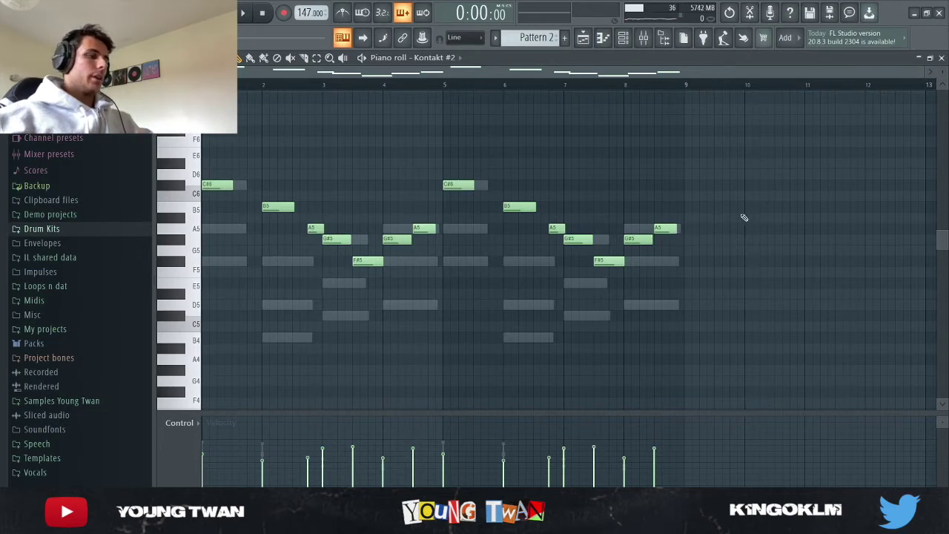
key("space")
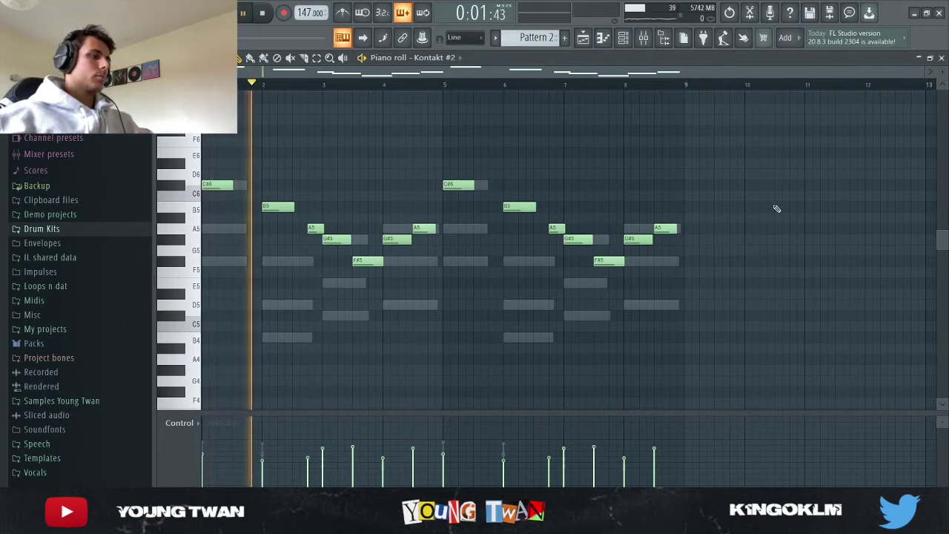
left_click(644, 38)
left_click(653, 148)
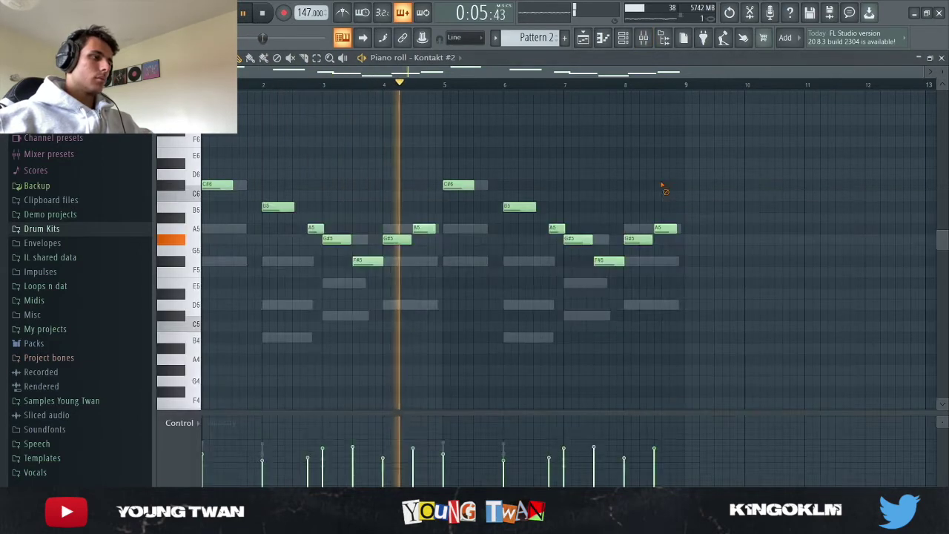
left_click(643, 37)
key("space")
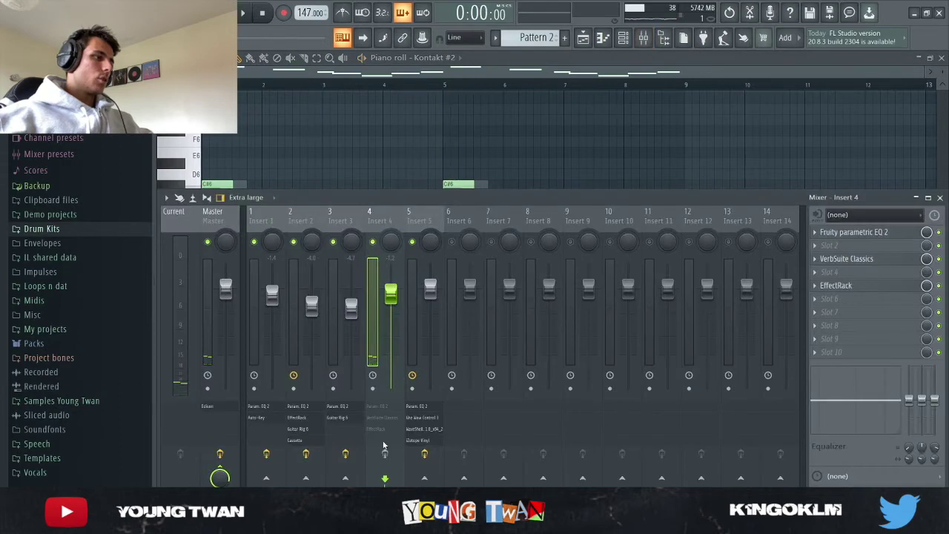
Inspect the Fruity parametric EQ 2 curve on mixer Insert 4 in an enlarged window, then close it.
left_click(872, 236)
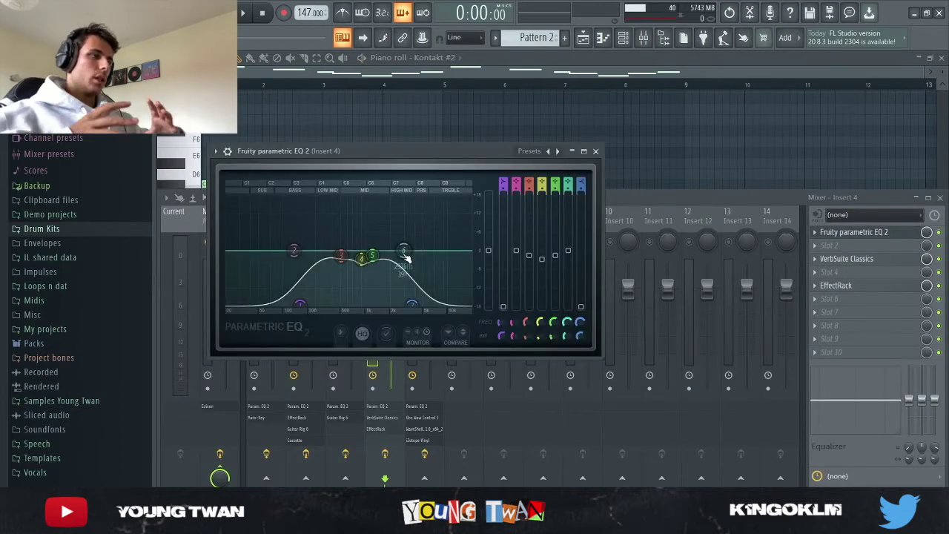
left_click(584, 151)
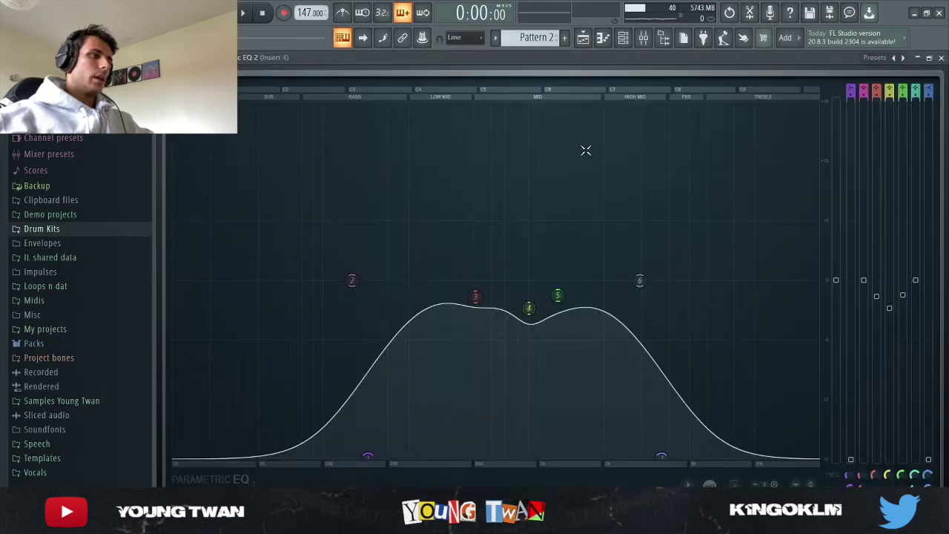
left_click(930, 68)
Inspect the VerbSuite Classics reverb and the PrimalTap module in the EffectRack on mixer Insert 4, closing both.
left_click(862, 259)
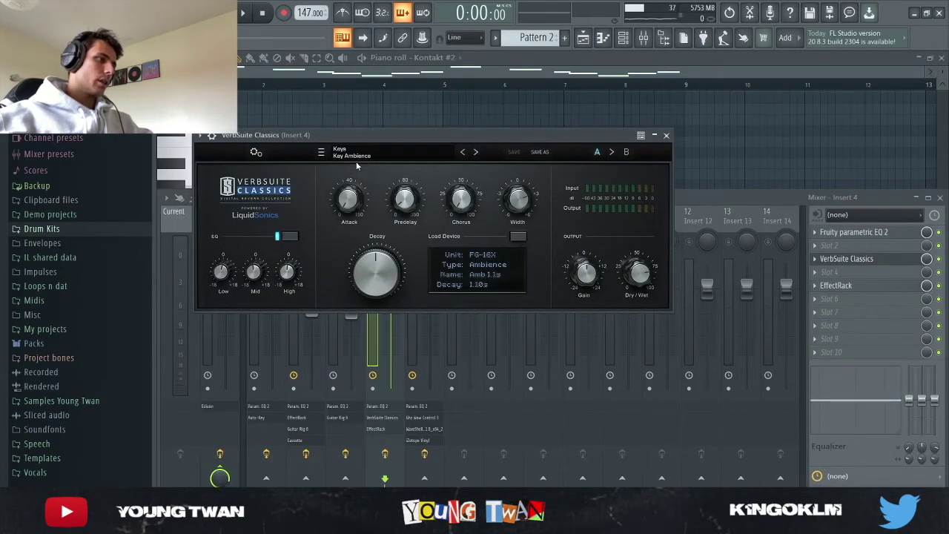
left_click(669, 137)
left_click(854, 286)
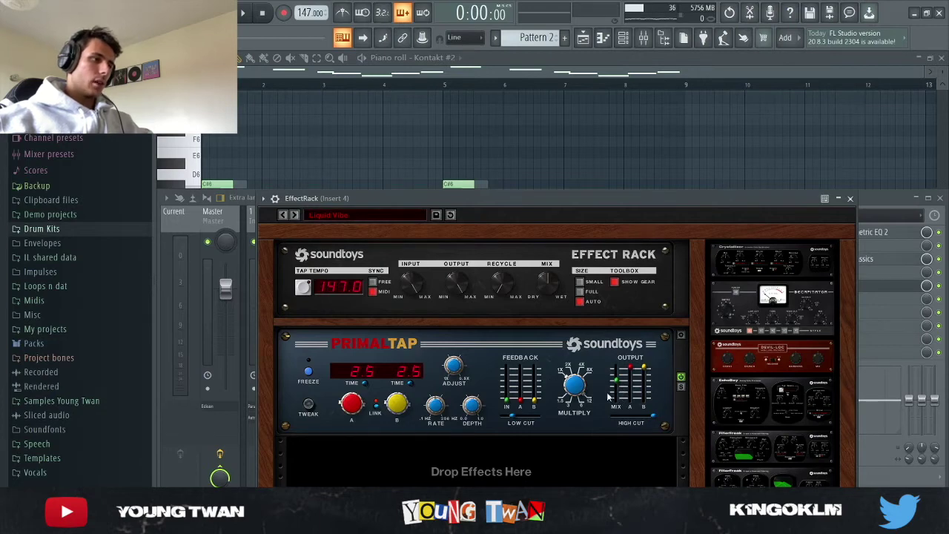
left_click(851, 199)
Replay the Kontakt #2 melody through its Insert 4 effects, stop playback, and return to the mixer.
key("F9")
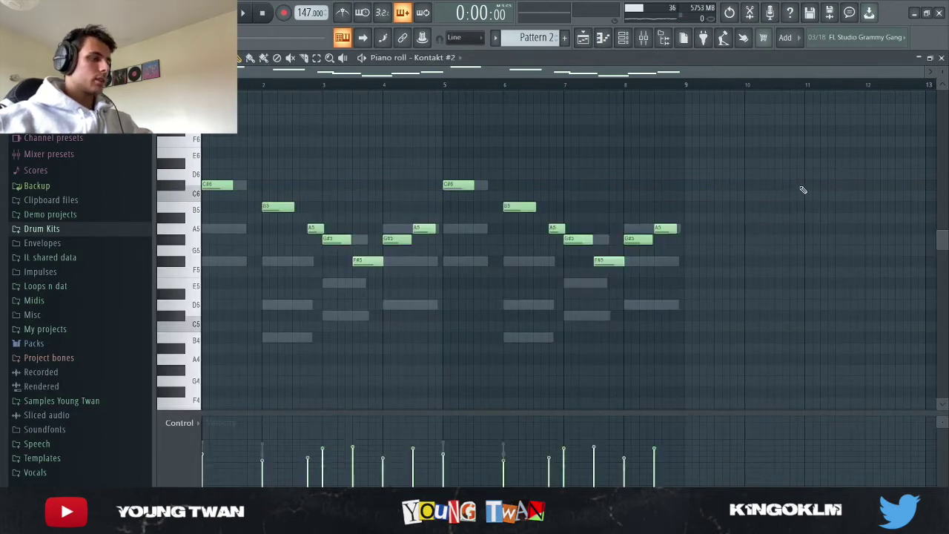
key("space")
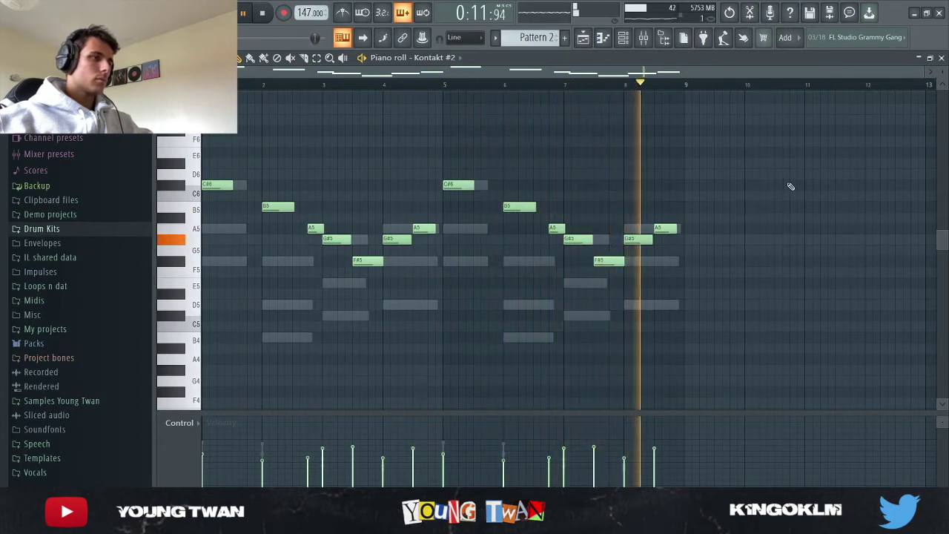
key("space")
left_click(645, 39)
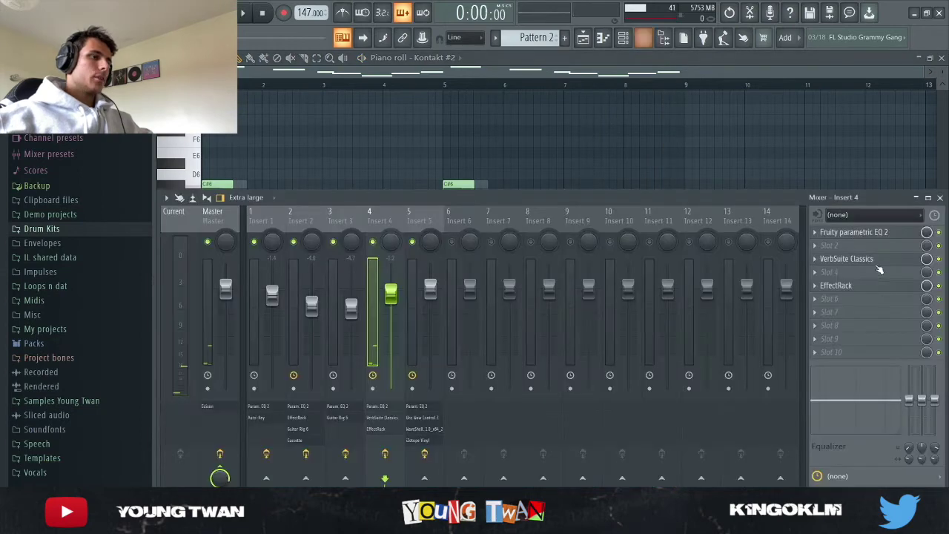
Review the Fruity parametric EQ 2 curve on mixer Insert 4 once more, repositioning its window before closing it.
left_click(867, 232)
left_click(929, 57)
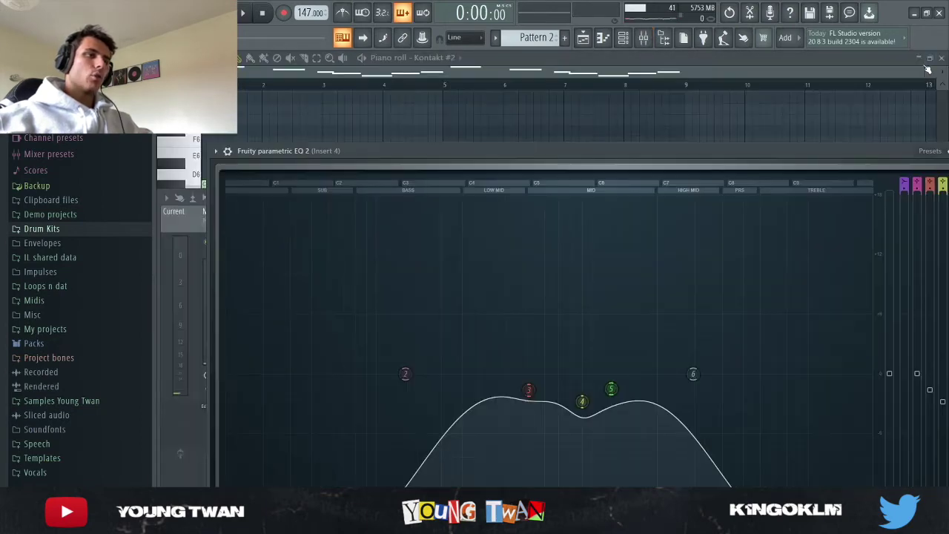
left_click_drag(840, 153, 692, 69)
left_click(857, 72)
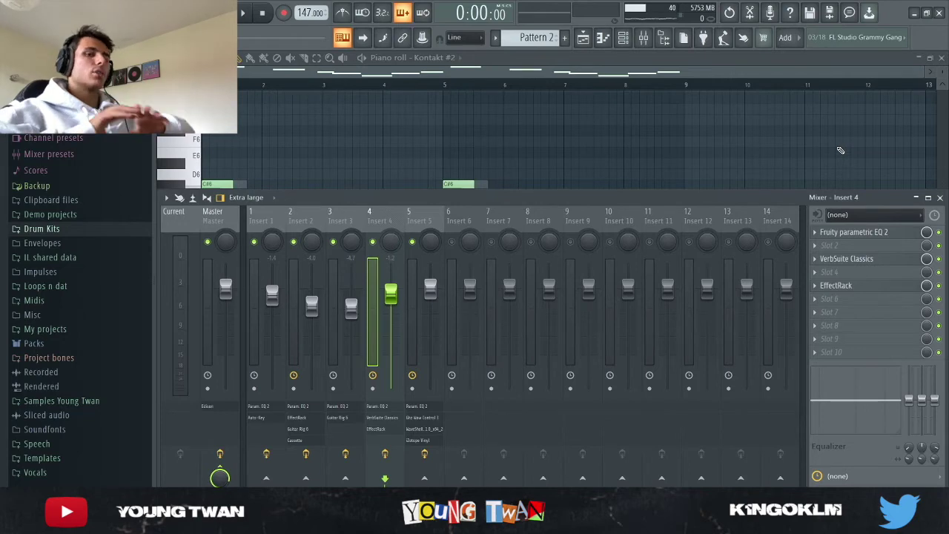
Show the playlist arrangement, enabling the bounced insert clips on tracks 6 to 9 and then only the Master clip on Track 11.
key("F9")
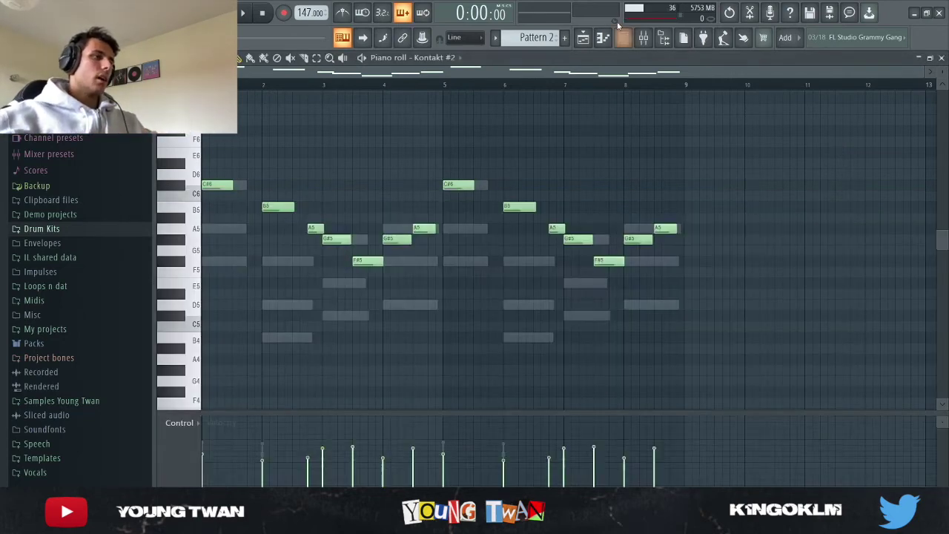
key("F6")
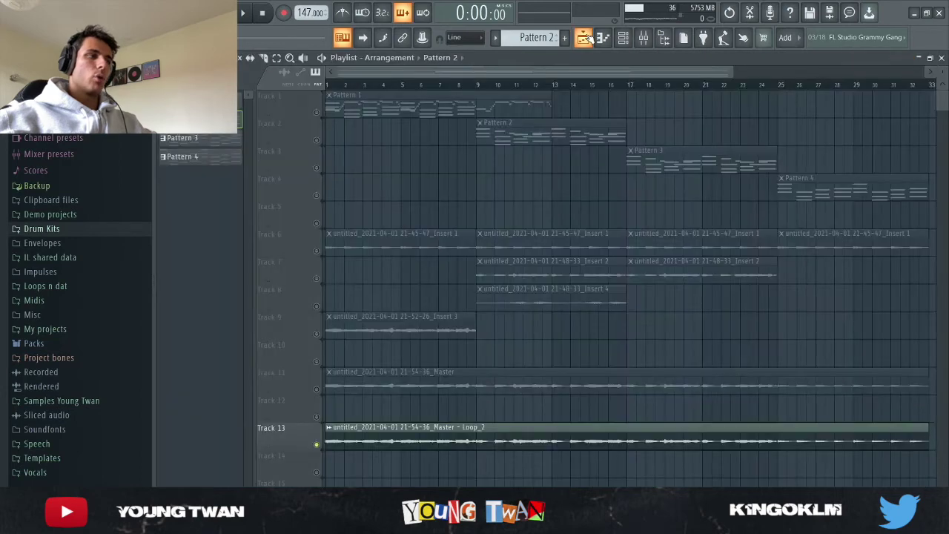
left_click(583, 38)
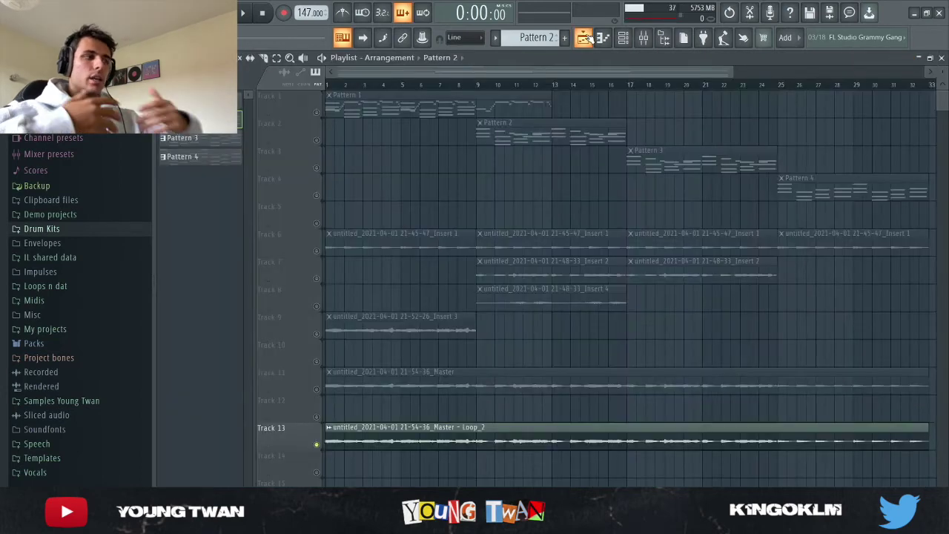
scroll(542, 126, "down", 3)
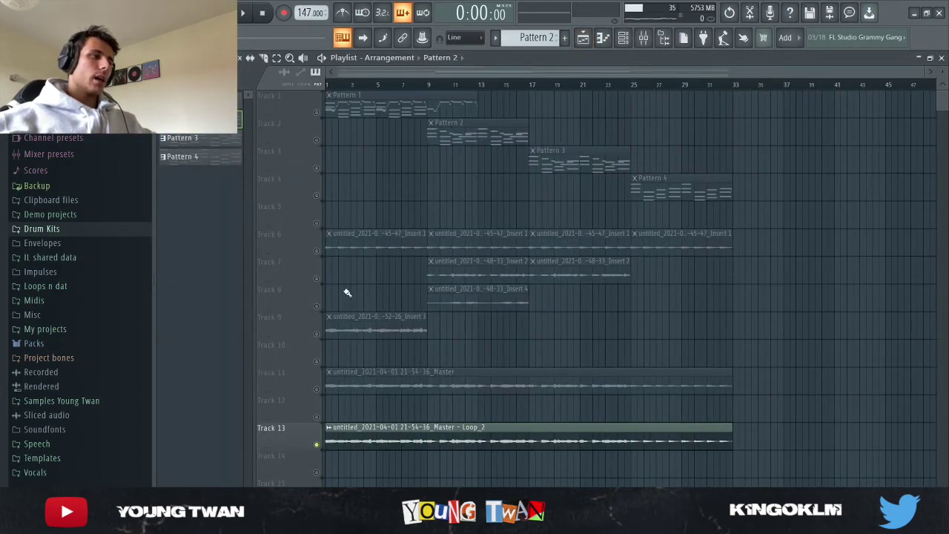
left_click_drag(317, 250, 321, 336)
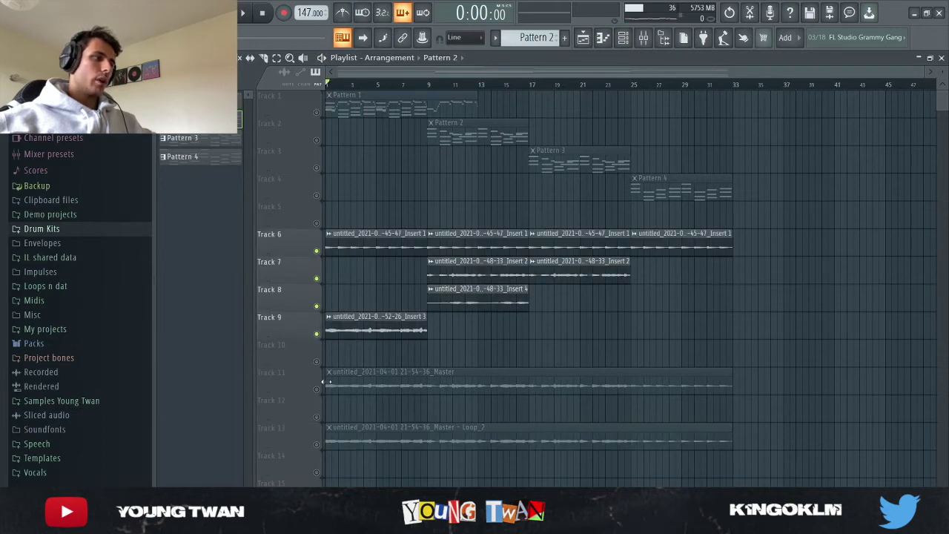
left_click(387, 384)
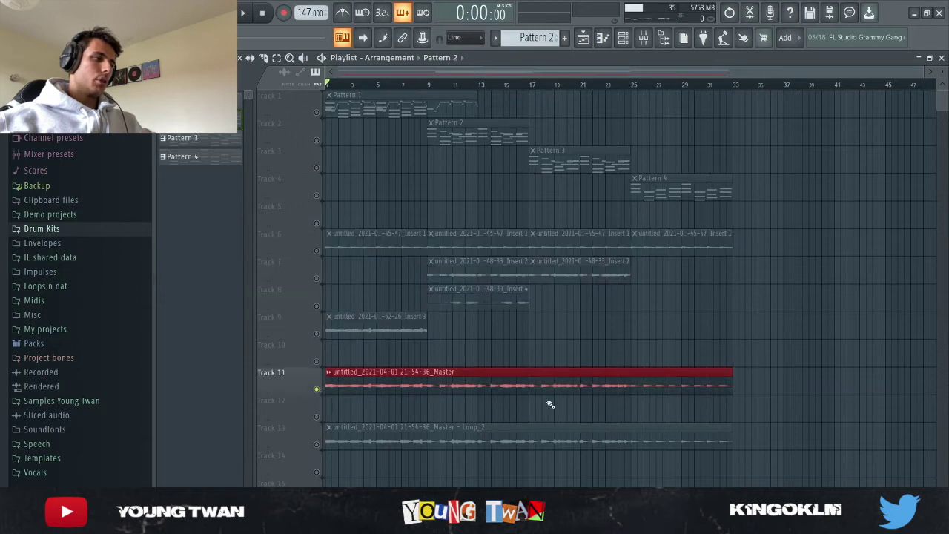
Examine the Track 11 Master clip's sample settings and its spectrum in Edison, then close Edison.
double_click(461, 389)
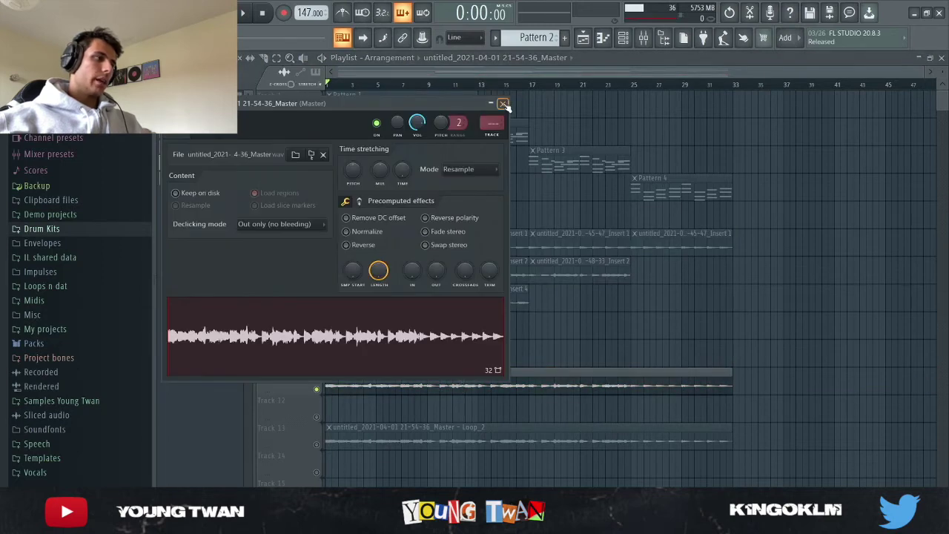
left_click(503, 104)
double_click(435, 388)
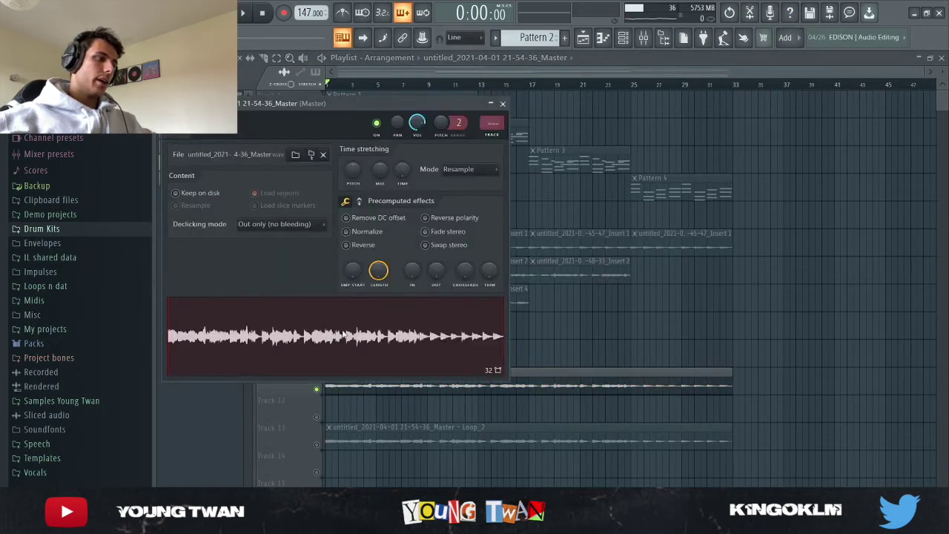
left_click(431, 369)
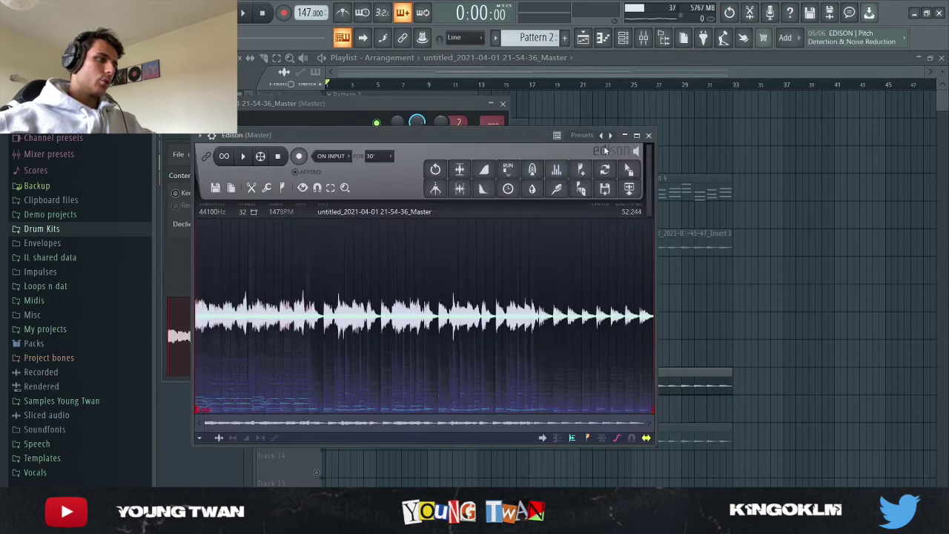
left_click(648, 135)
Examine the Master - Loop_2 clip's sample settings and its spectrum in Edison, then close them and leave only Track 13 enabled.
key("F5")
double_click(508, 441)
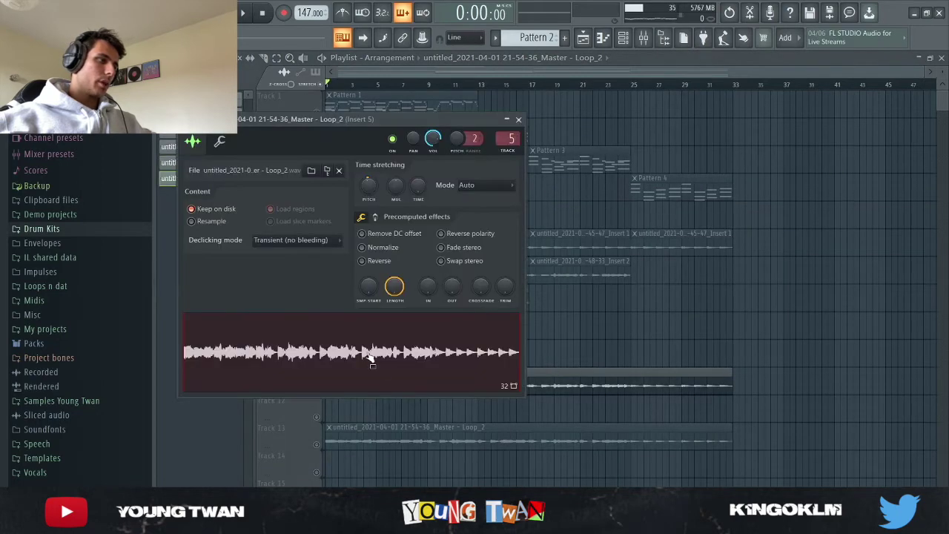
left_click(439, 372)
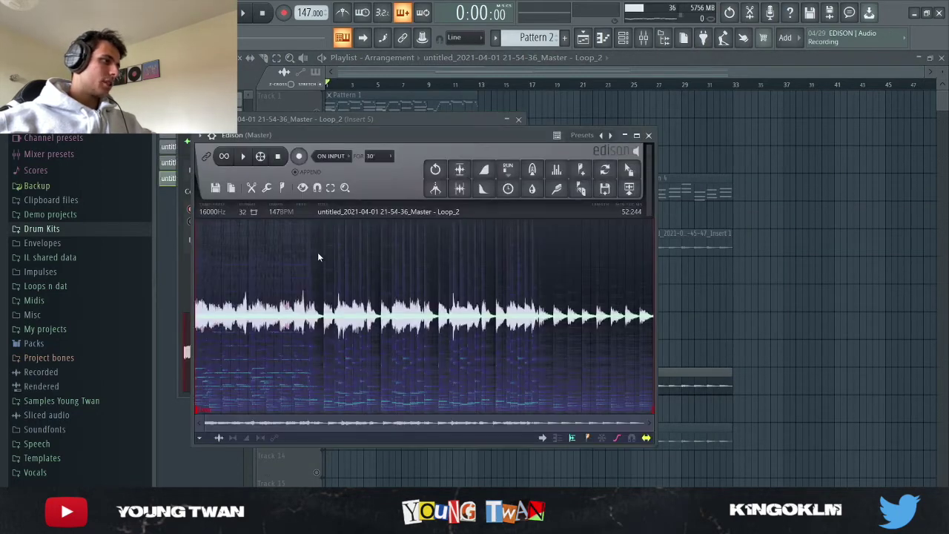
left_click(649, 135)
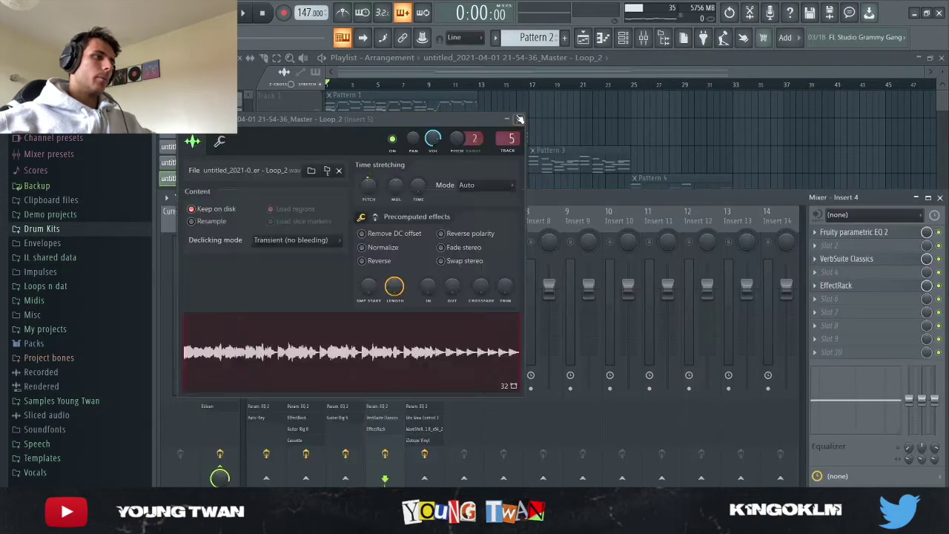
key("F5")
left_click(333, 445)
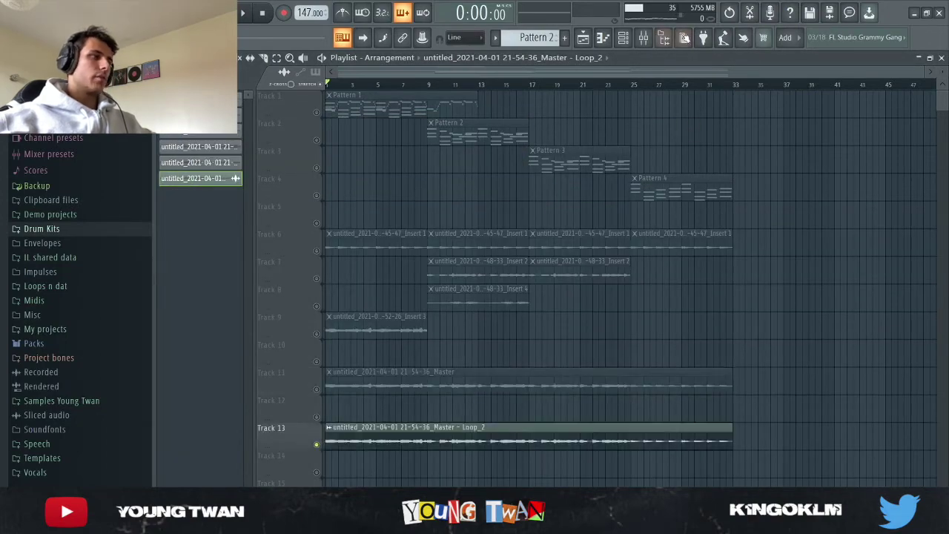
Check the Loop_2 channel's mixer routing in the channel rack and show the effects chain on mixer Insert 5.
left_click(645, 39)
left_click(624, 38)
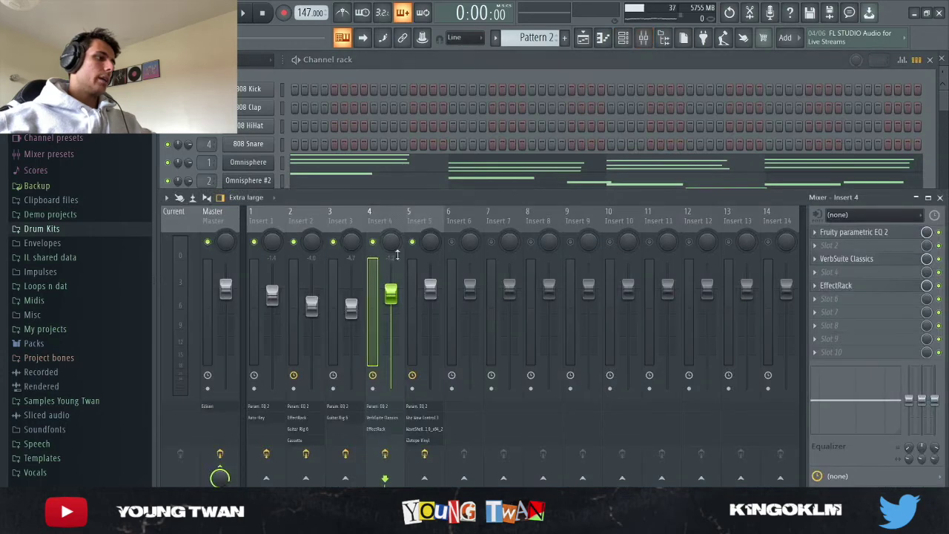
left_click(429, 222)
left_click(456, 87)
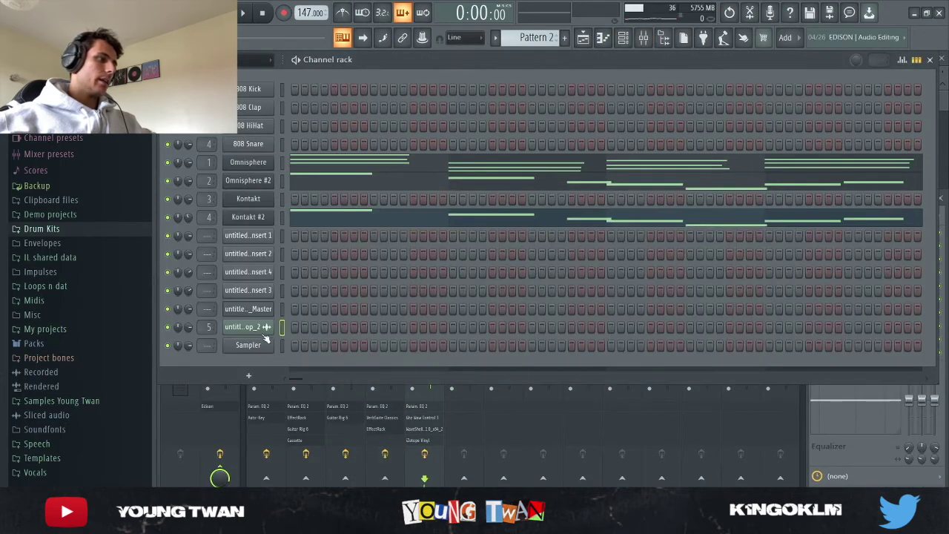
left_click(181, 475)
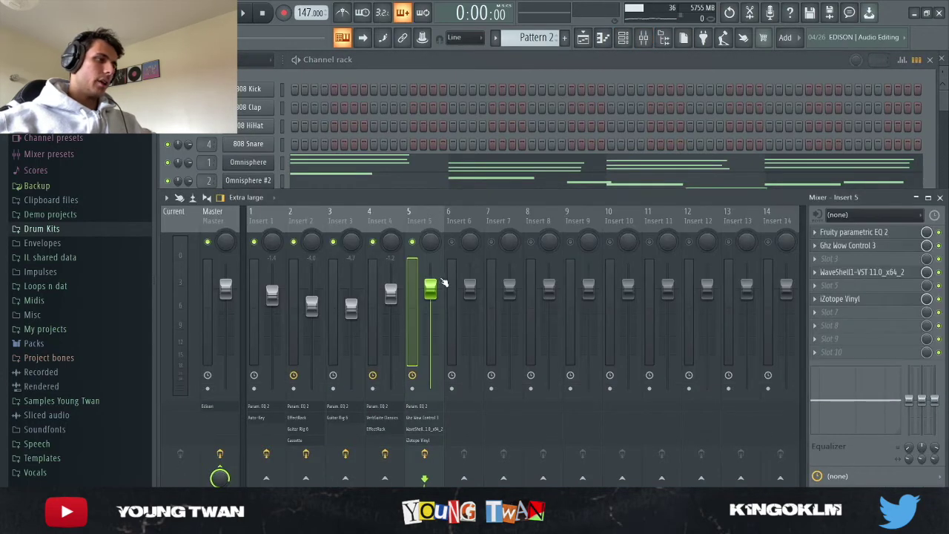
Inspect the Fruity parametric EQ 2 curve and the Ghz Wow Control 3 settings on mixer Insert 5, closing both.
left_click(861, 233)
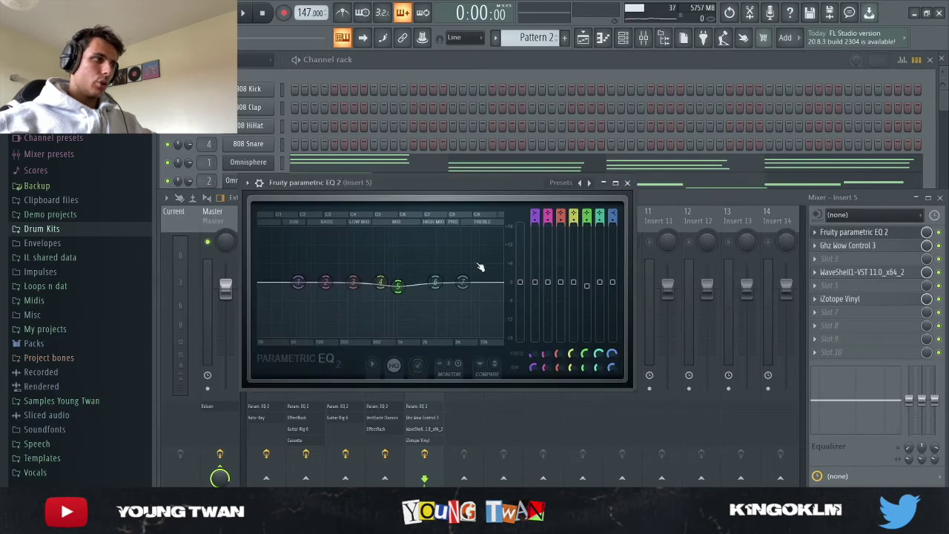
mouse_move(398, 288)
left_click(627, 183)
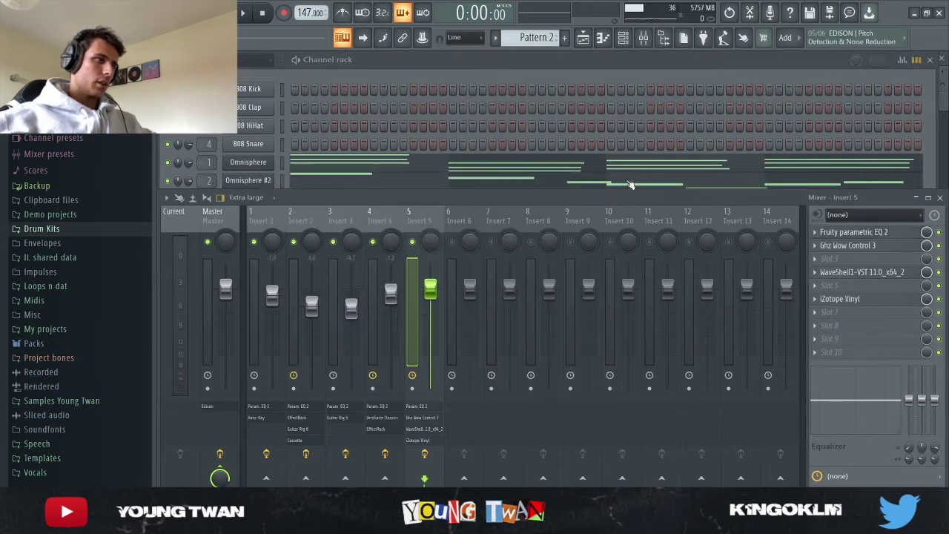
left_click(871, 246)
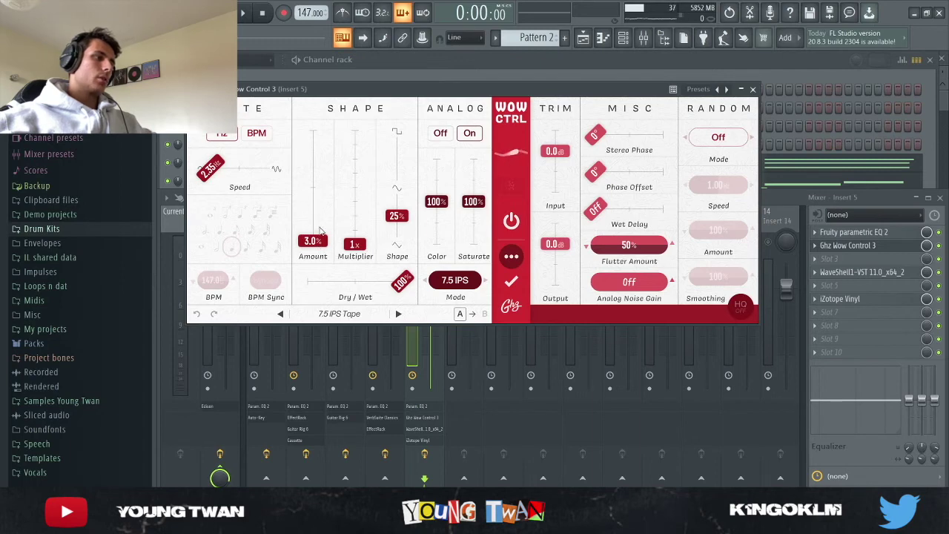
left_click(753, 90)
left_click(847, 246)
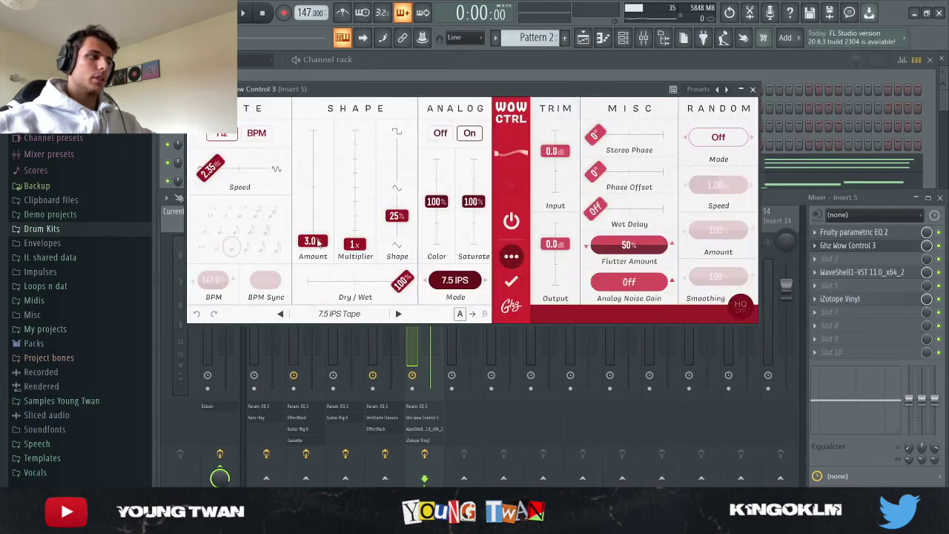
left_click(753, 89)
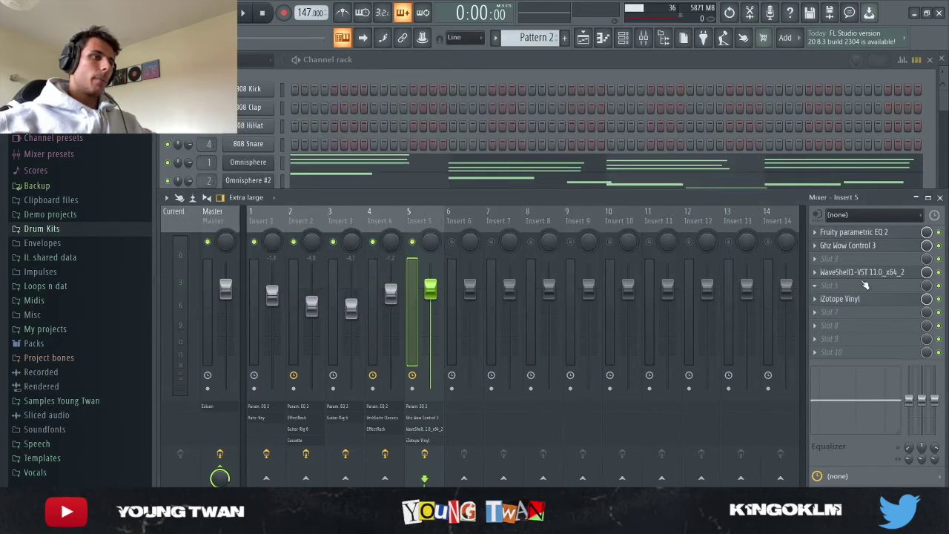
Inspect the J37 tape plugin and the iZotope Vinyl settings on mixer Insert 5, closing both.
left_click(863, 272)
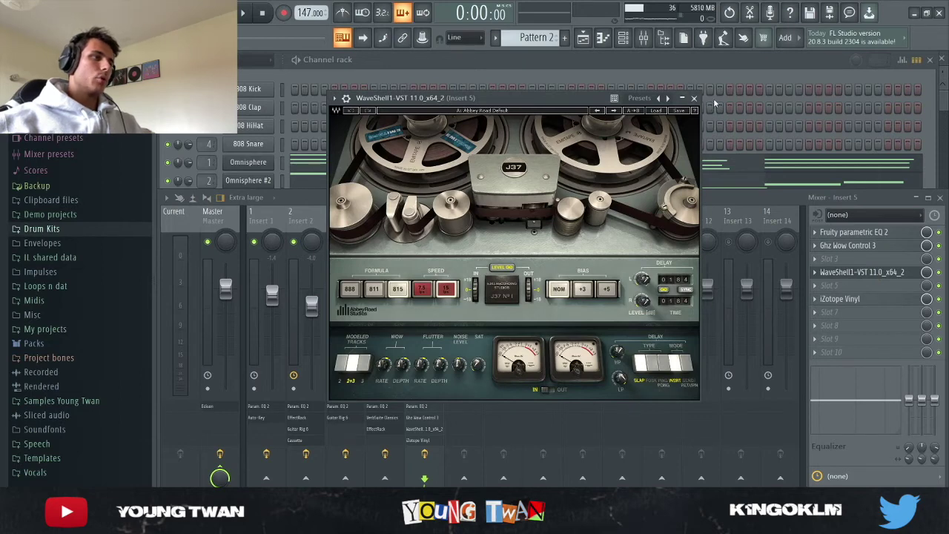
left_click(694, 99)
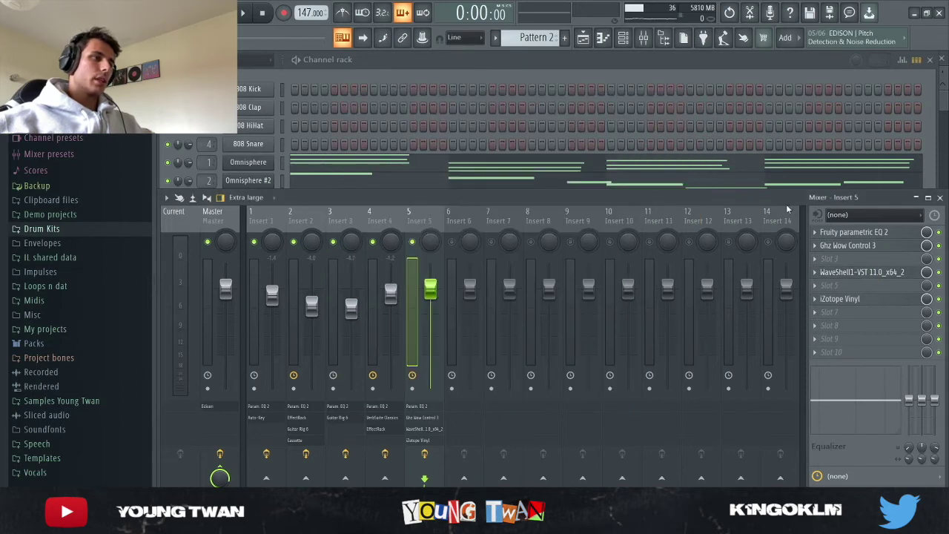
left_click(852, 300)
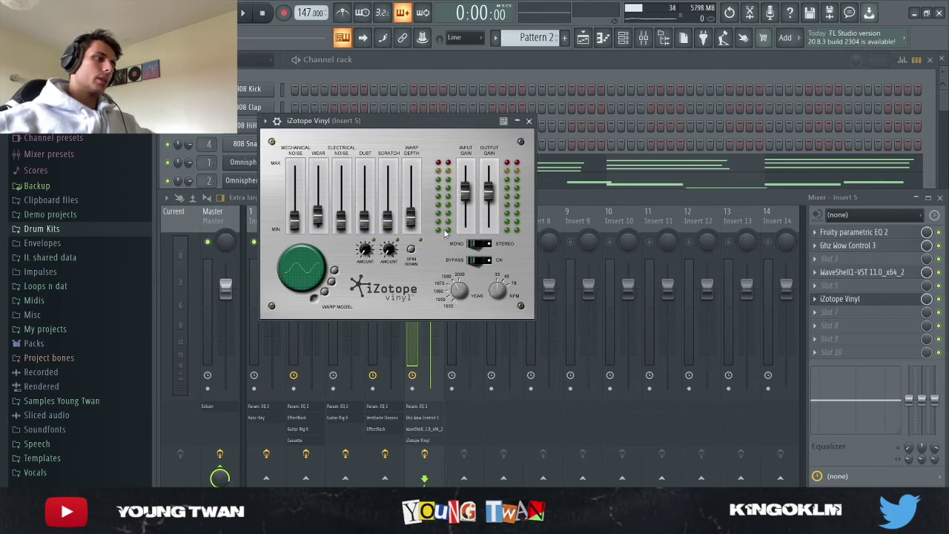
left_click(530, 121)
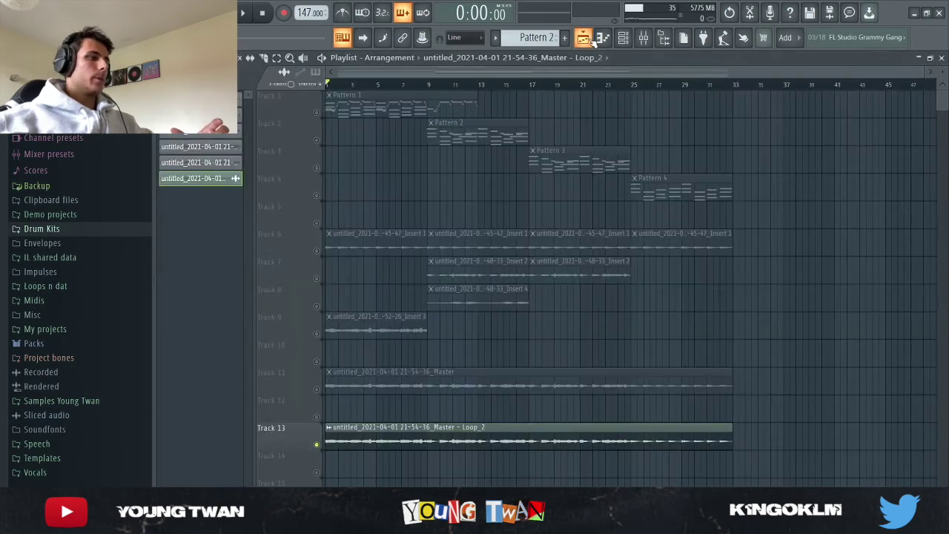
Return to the playlist and play the Master - Loop_2 clip, replaying its opening section before stopping.
left_click(584, 37)
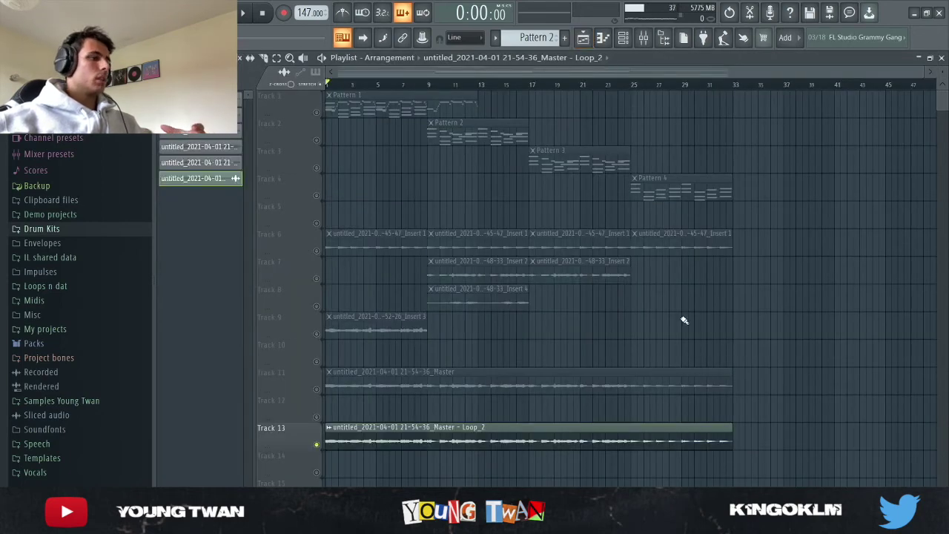
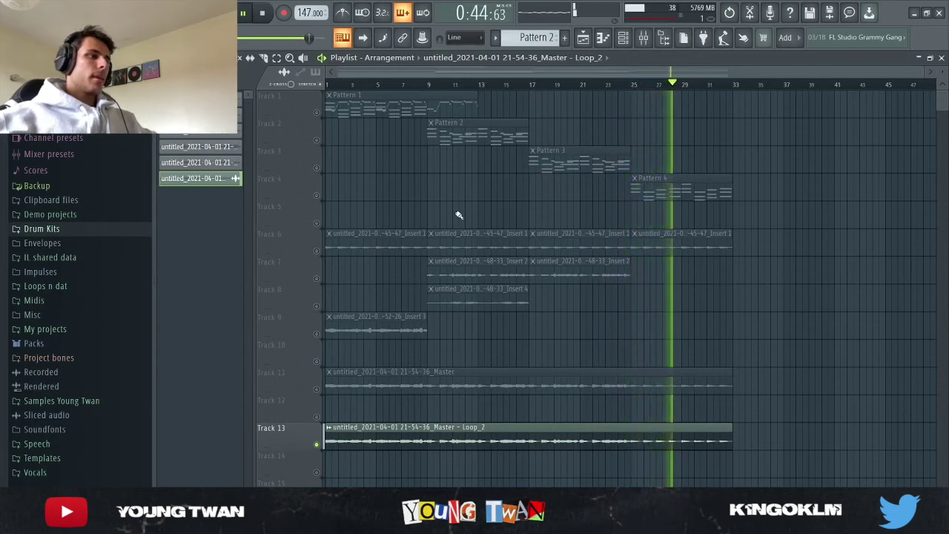
key("space")
scroll(268, 354, "up", 2, "ctrl")
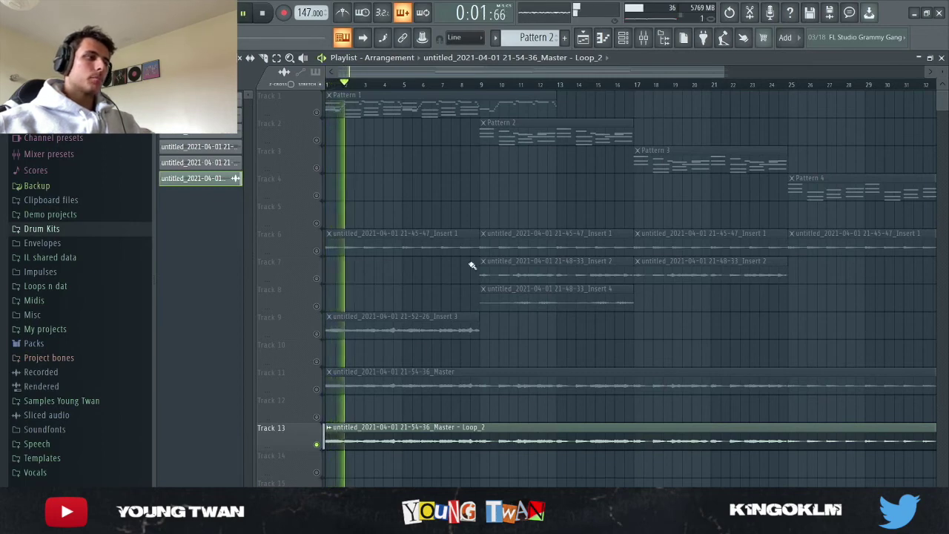
key("space")
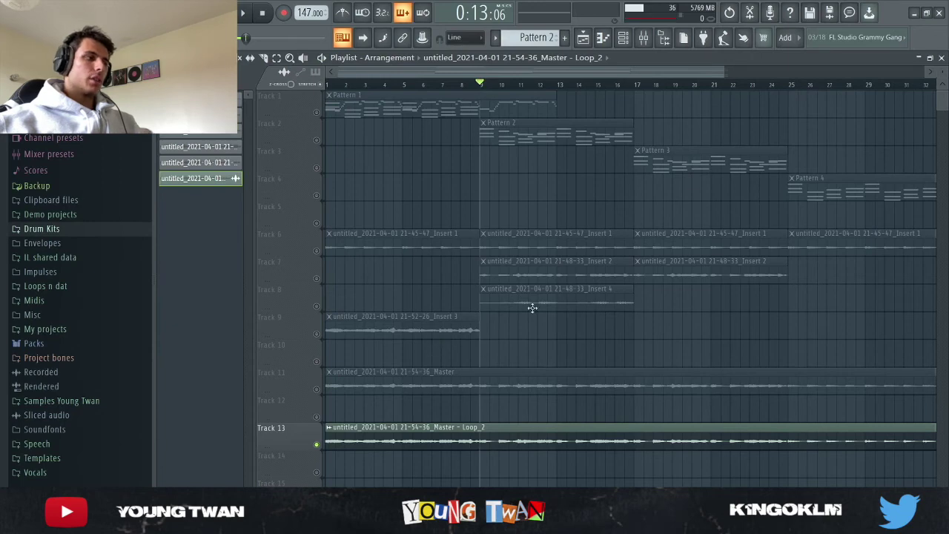
Play the Loop_2 clip from bar 9, where the Pattern 2 section starts, and stop playback.
scroll(504, 306, "up", 1)
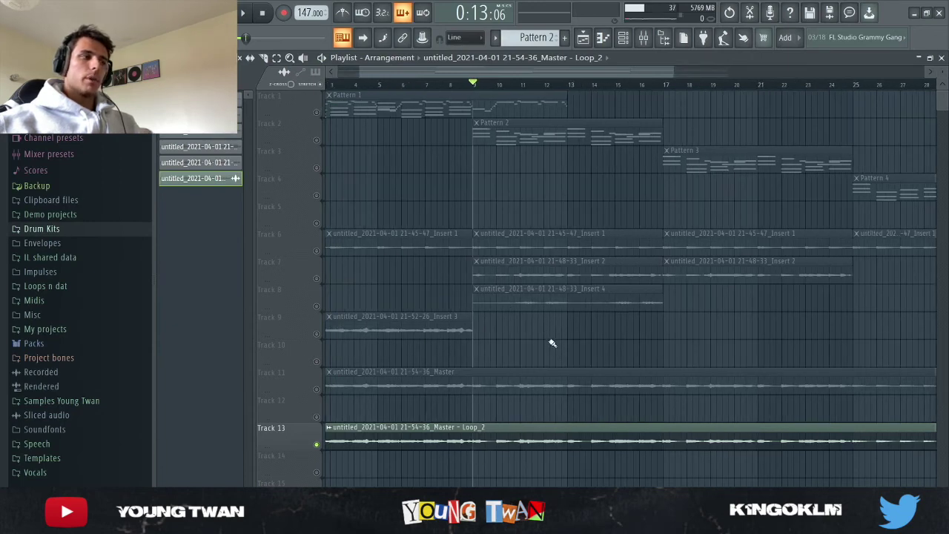
key("space")
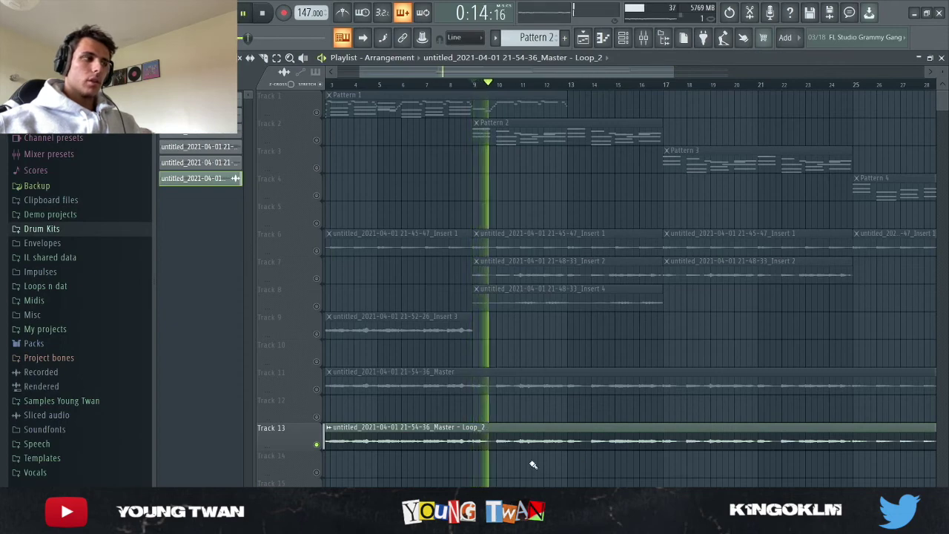
key("space")
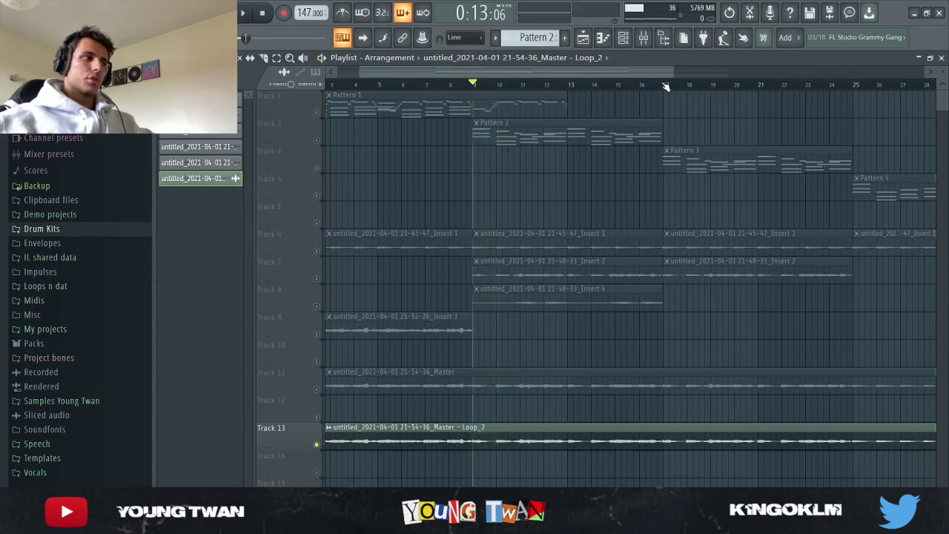
Play the Loop_2 clip twice from bar 17 at the Pattern 3 section, then start playback from bar 25.
scroll(660, 185, "down", 2)
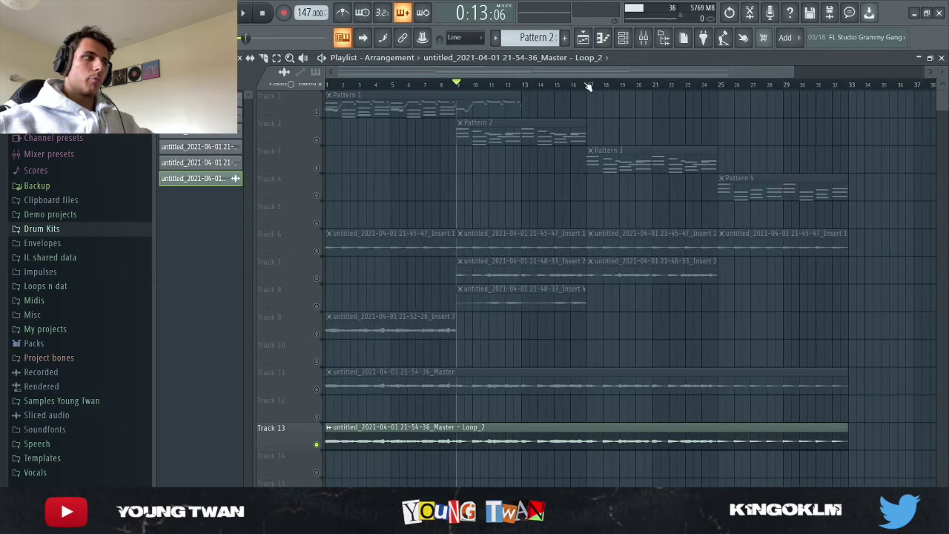
key("space")
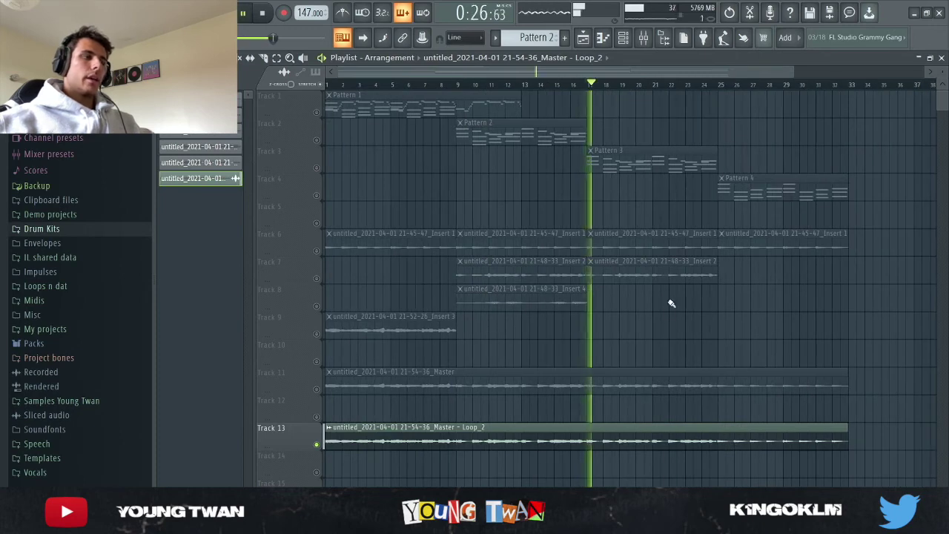
key("space")
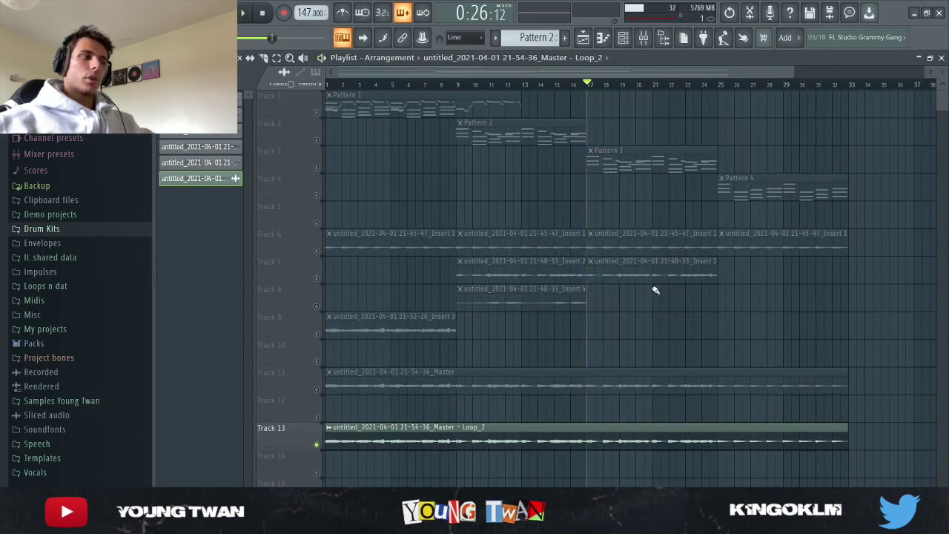
key("space")
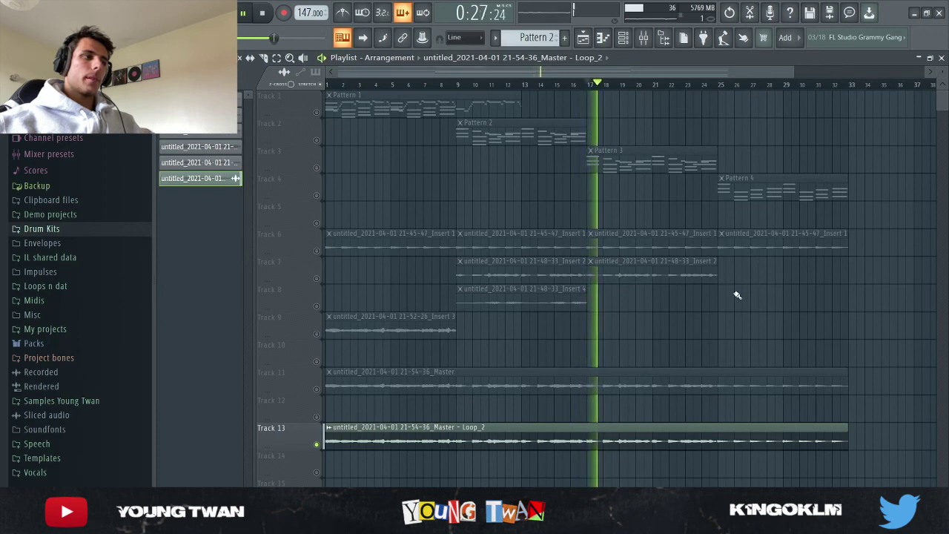
key("space")
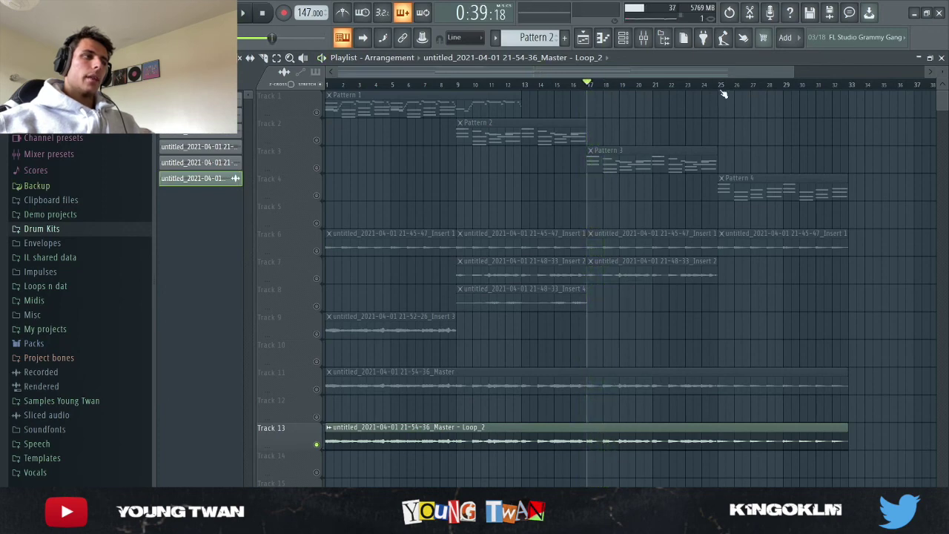
key("space")
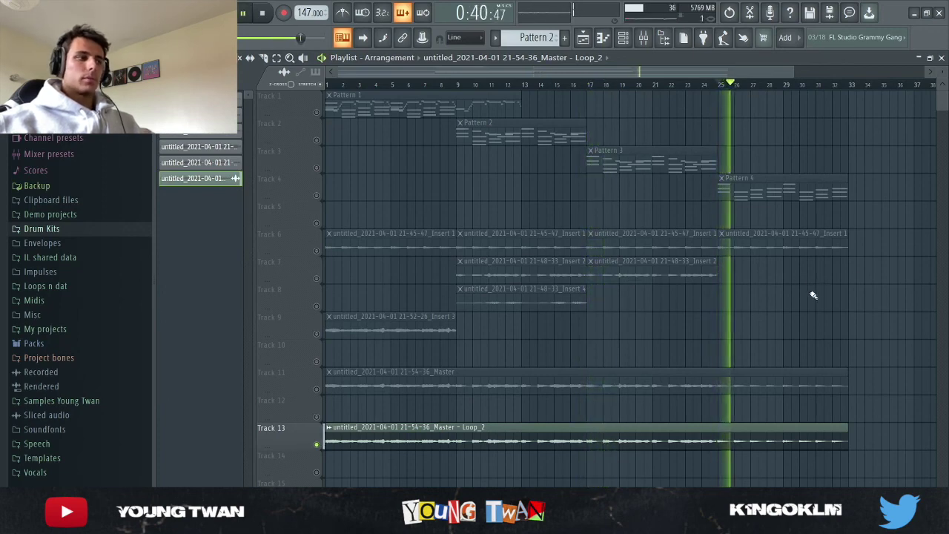